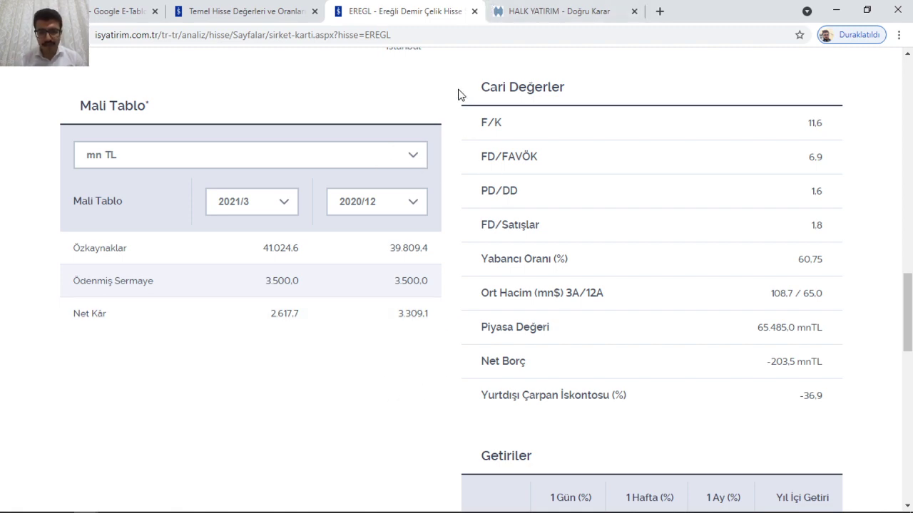
- Open the Mali Tablolar financial statements for EREGL and bring the statement period selectors into view
scroll(374, 183, up, 11)
scroll(364, 175, up, 6)
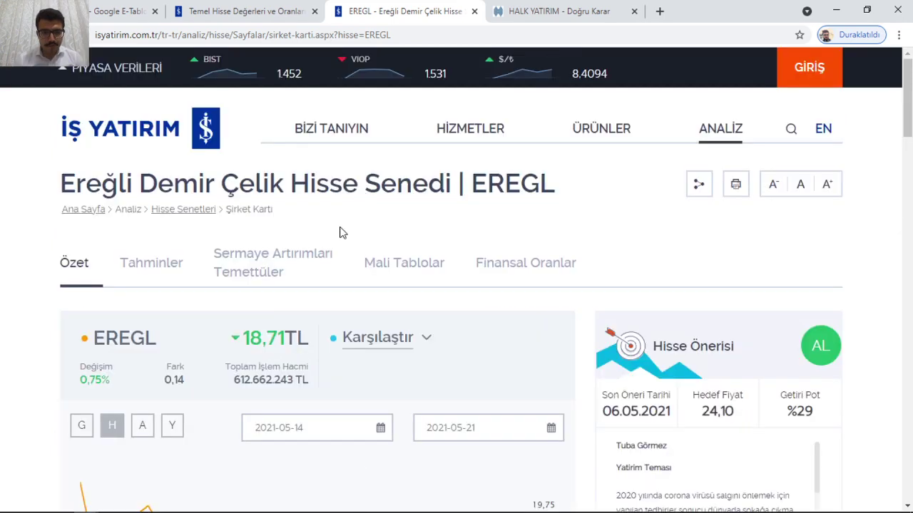
click(401, 269)
scroll(528, 269, down, 2)
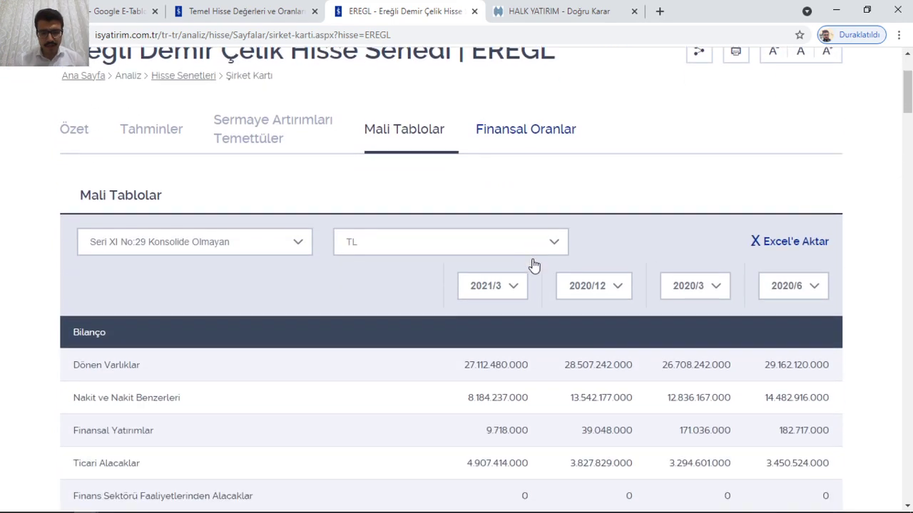
scroll(524, 275, up, 1)
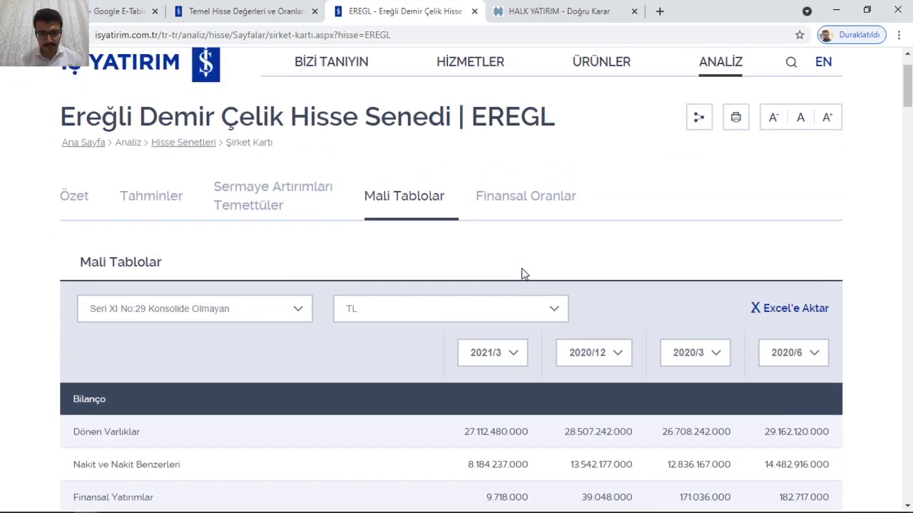
scroll(521, 276, down, 1)
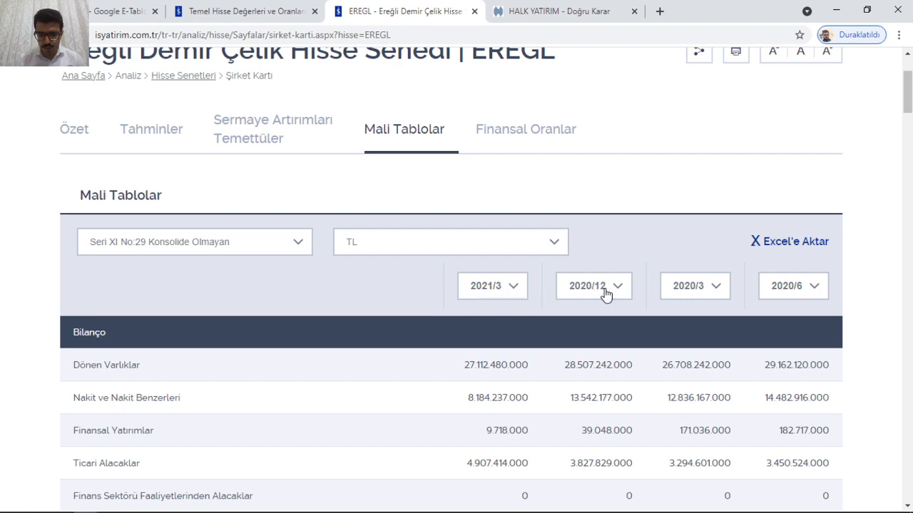
- Try 2020/9 as the third period column of the financial statements and restore it to 2020/3
click(699, 291)
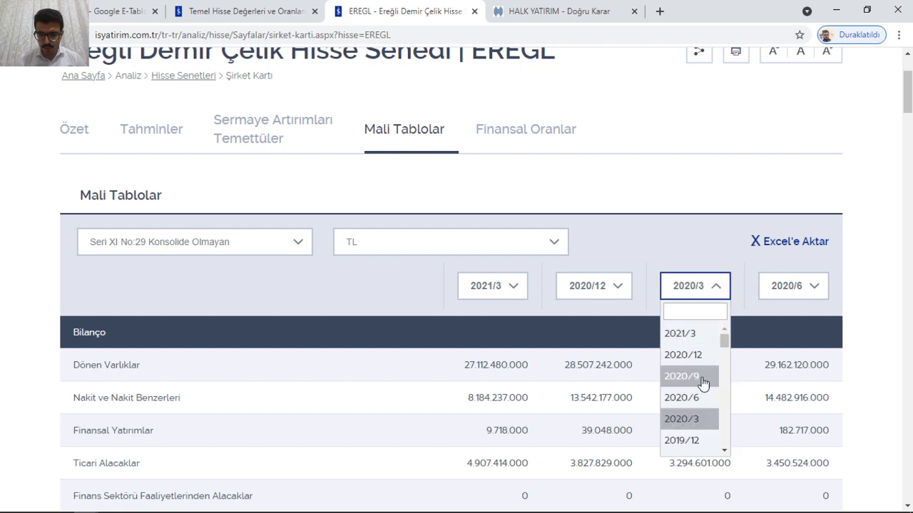
click(692, 376)
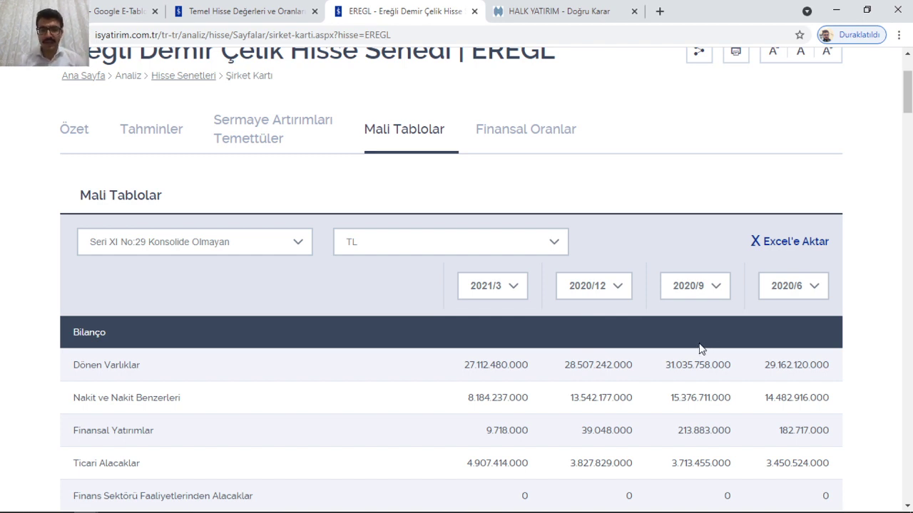
scroll(699, 355, down, 2)
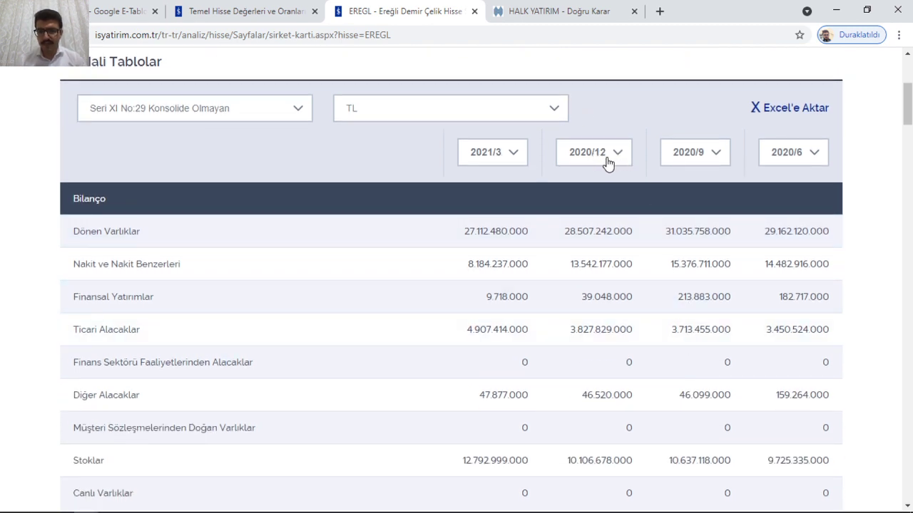
click(715, 154)
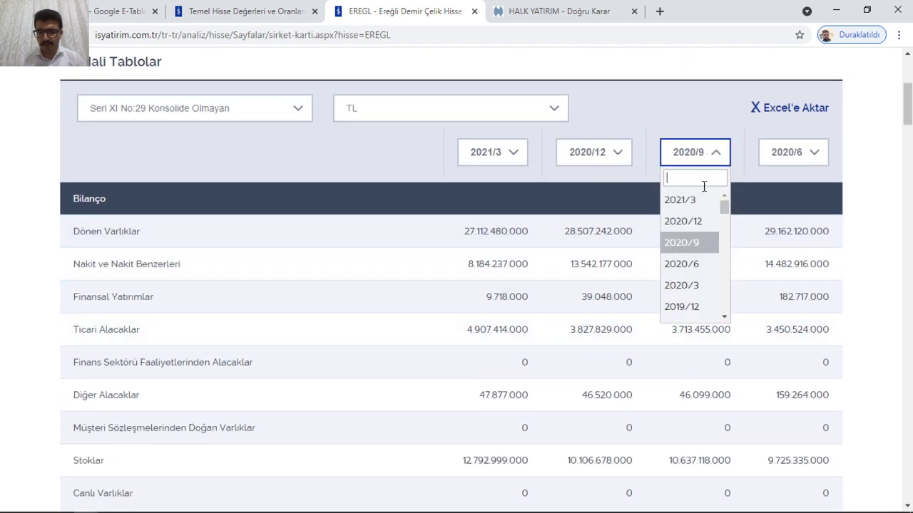
click(683, 286)
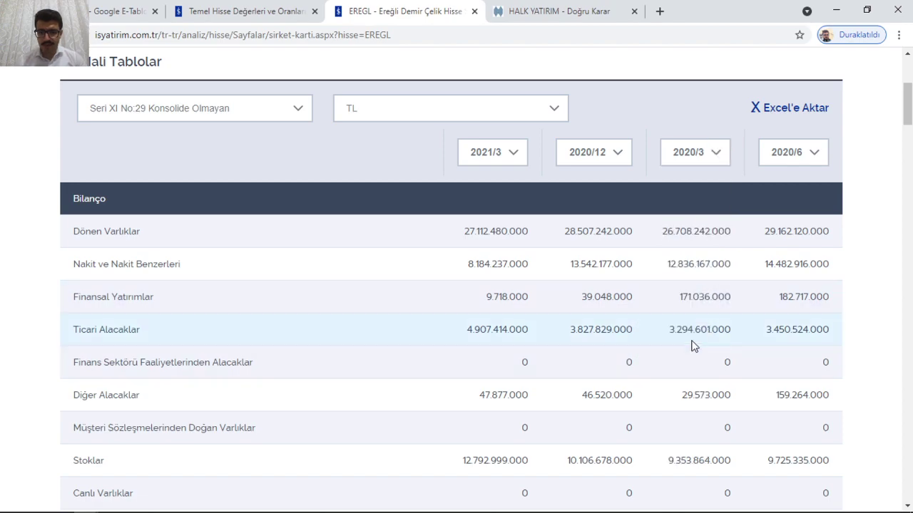
- Copy the 2020/12 Ana Ortaklık Payları value, 3.309.093.000, from the income statement into cell G14 of the Google Sheets spreadsheet
scroll(675, 342, down, 15)
scroll(656, 356, down, 13)
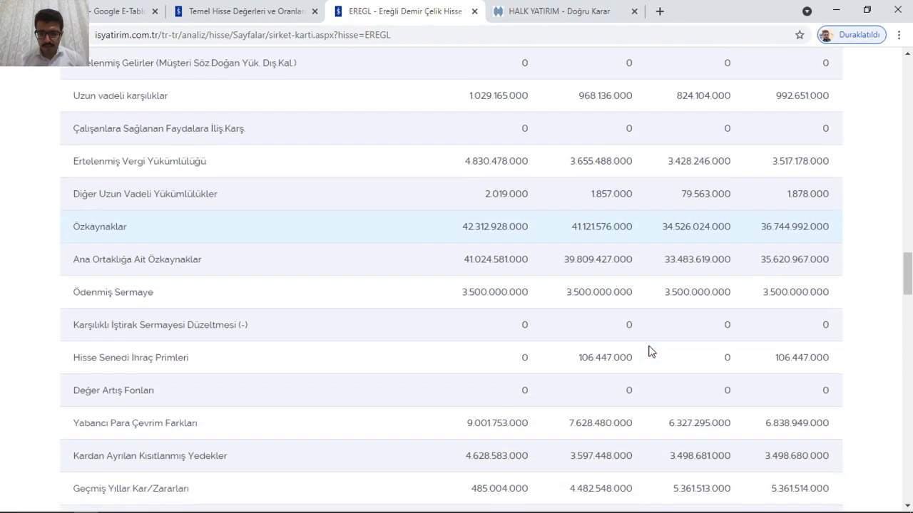
scroll(612, 355, down, 9)
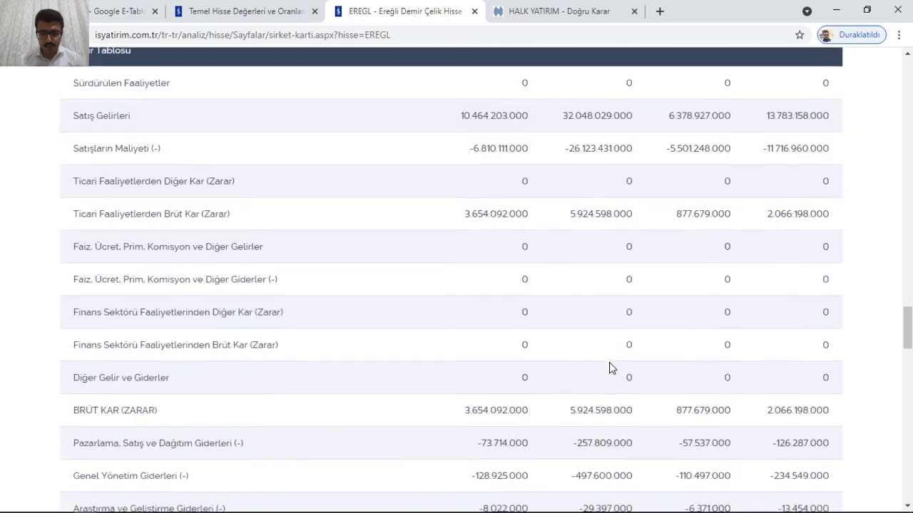
scroll(609, 362, down, 7)
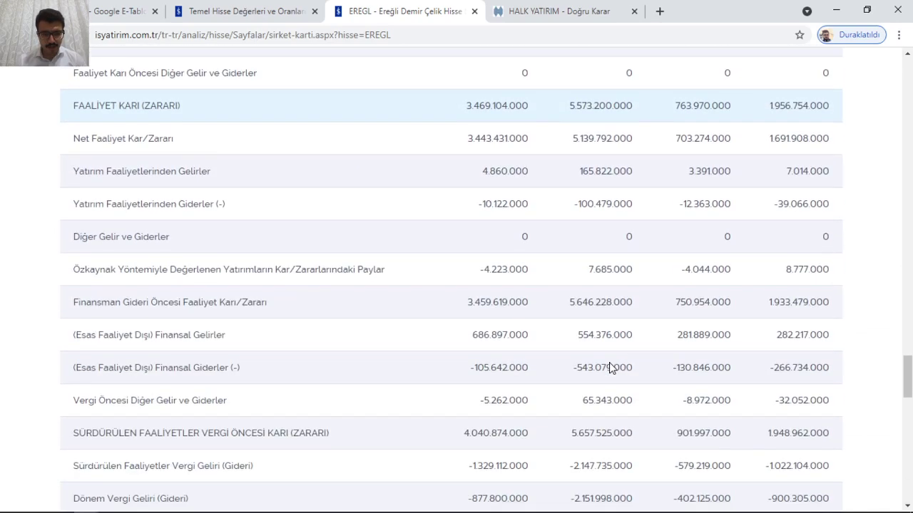
scroll(609, 362, down, 5)
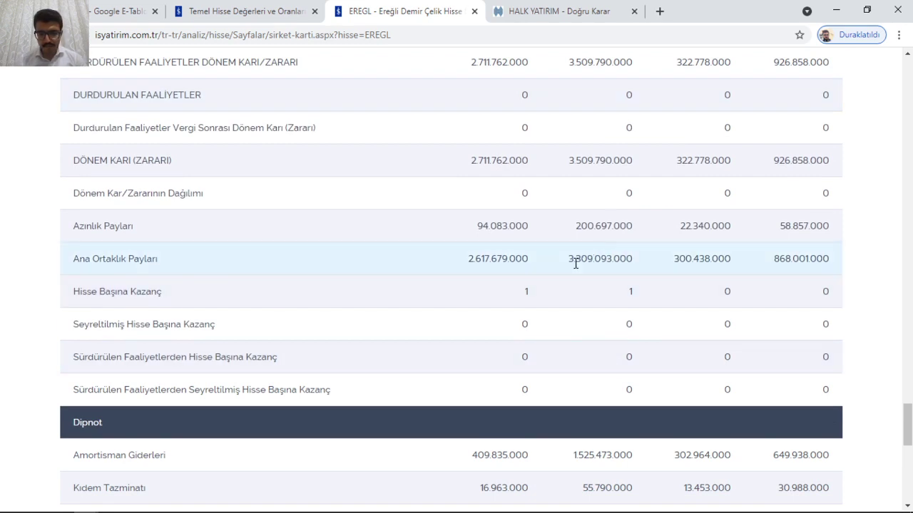
drag(569, 267, 637, 272)
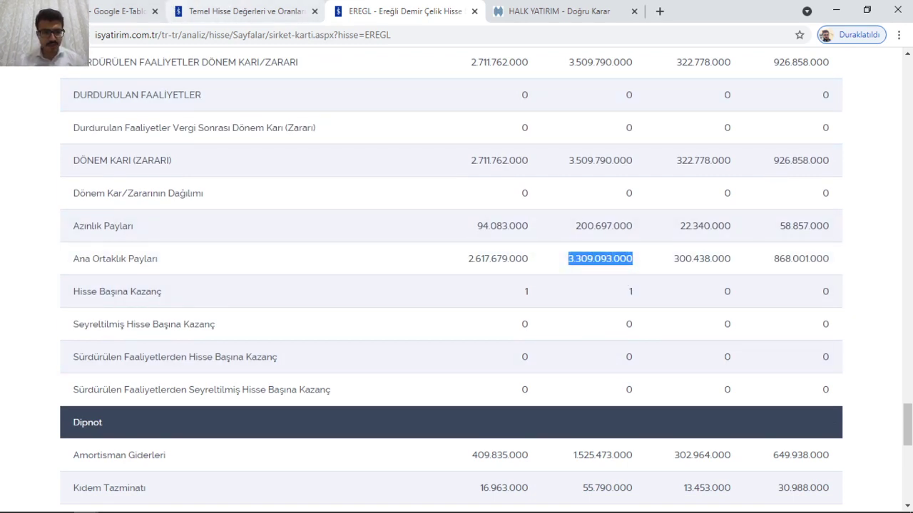
click(118, 11)
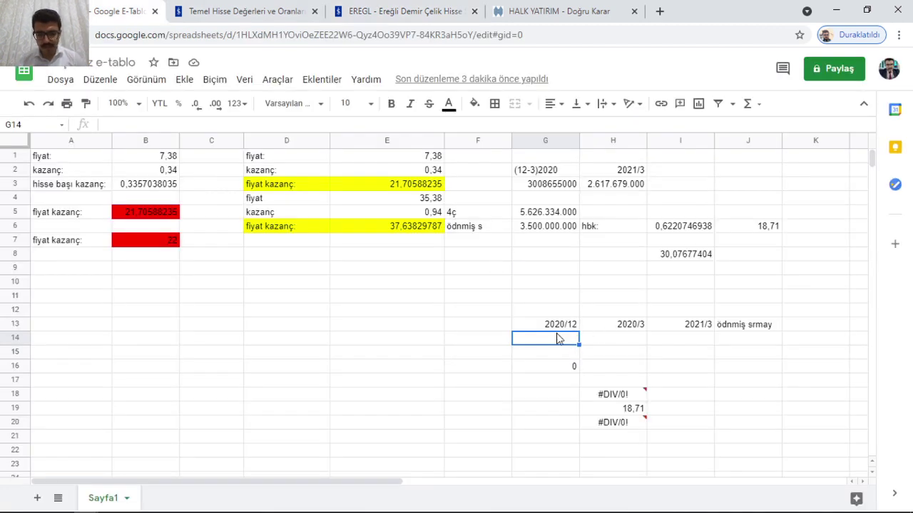
key(ctrl+v)
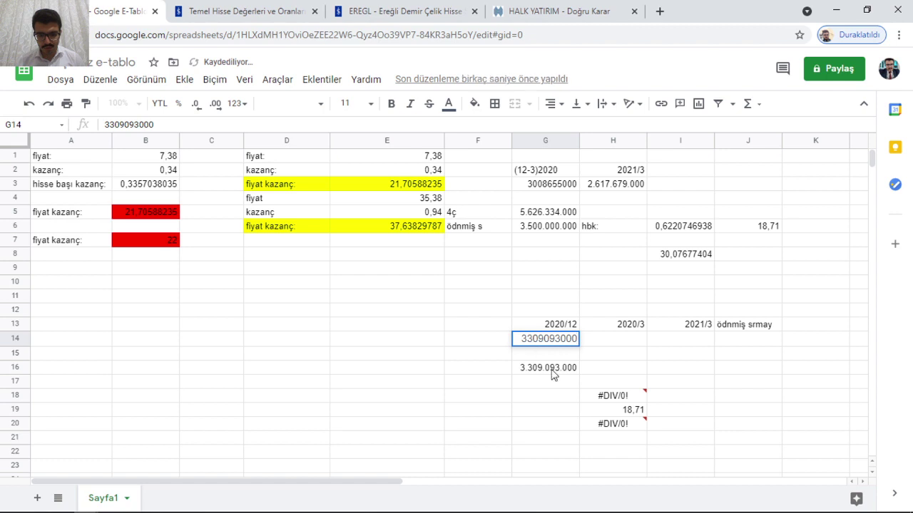
- Copy EREGL's 2020/3 Ana Ortaklık Payları value, 300.438.000, into cell H14 of the spreadsheet
click(613, 346)
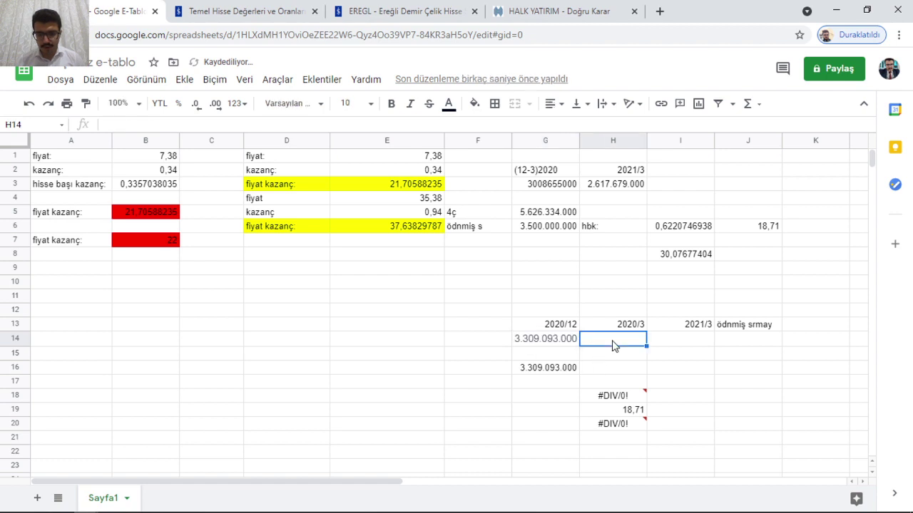
double_click(613, 340)
click(278, 9)
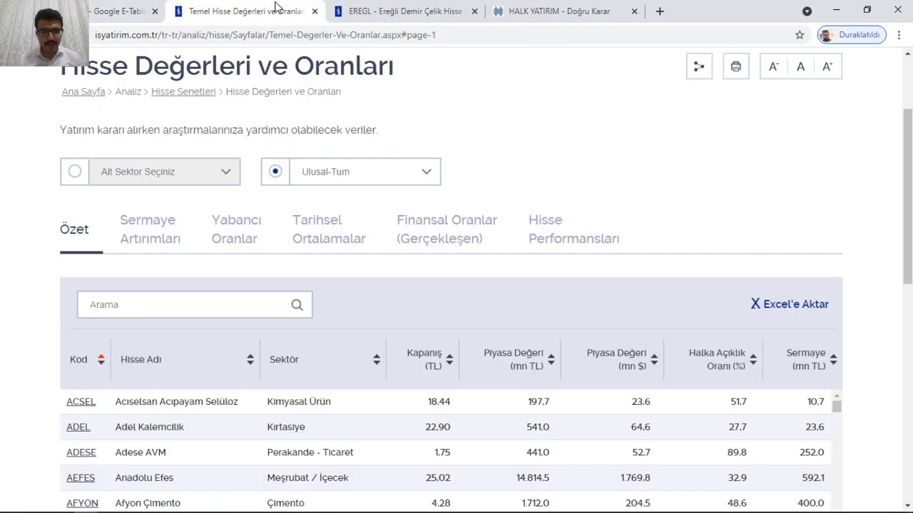
click(418, 9)
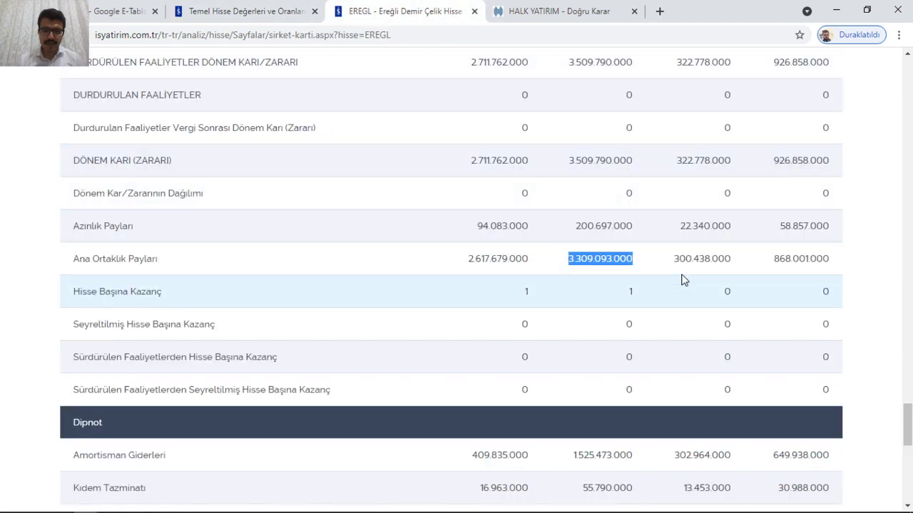
drag(674, 259, 729, 275)
key(ctrl+c)
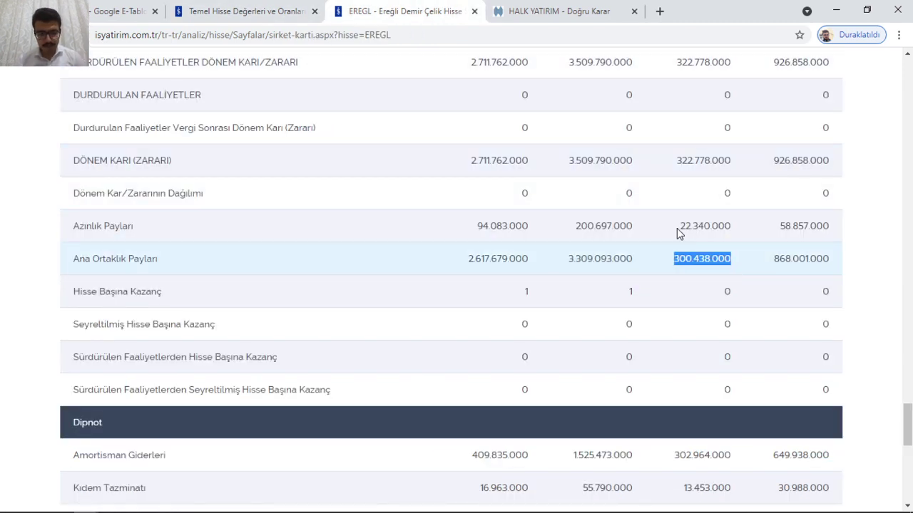
click(136, 8)
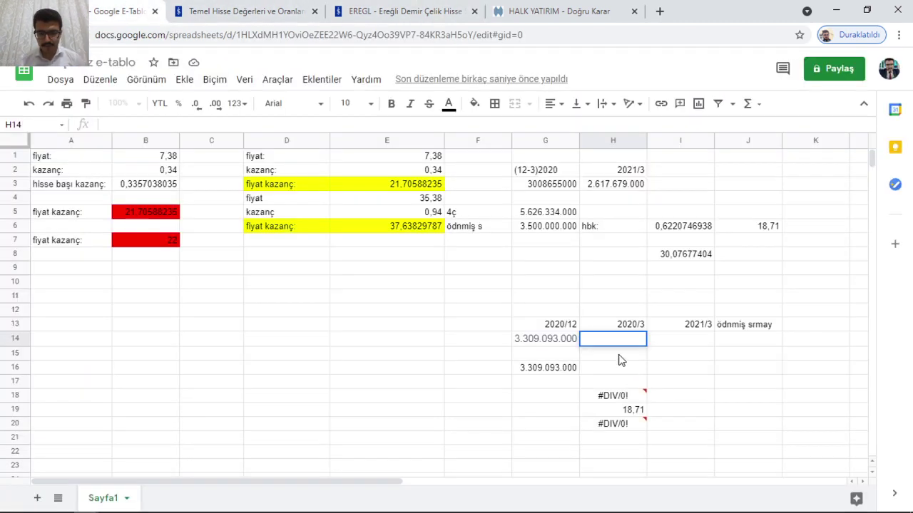
key(ctrl+v)
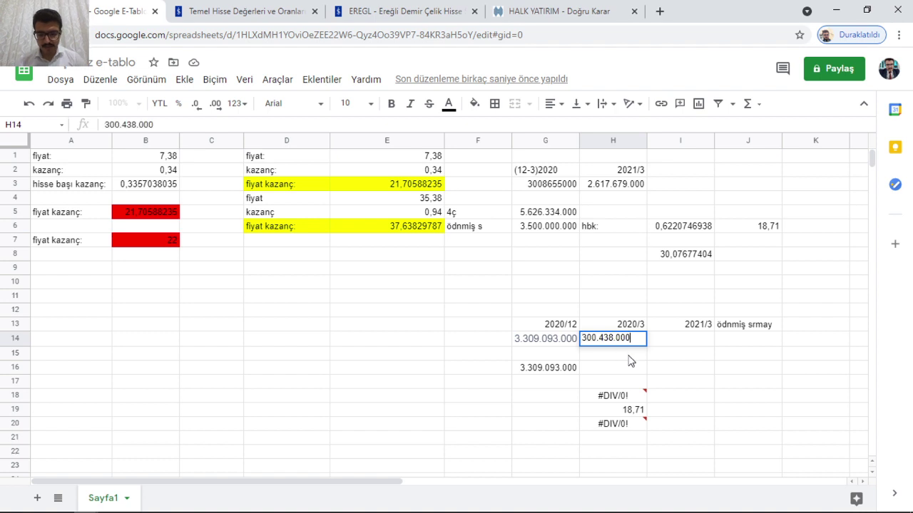
- Copy EREGL's 2021/3 Ana Ortaklık Payları value, 2.617.679.000, into cell I14 of the spreadsheet
click(670, 344)
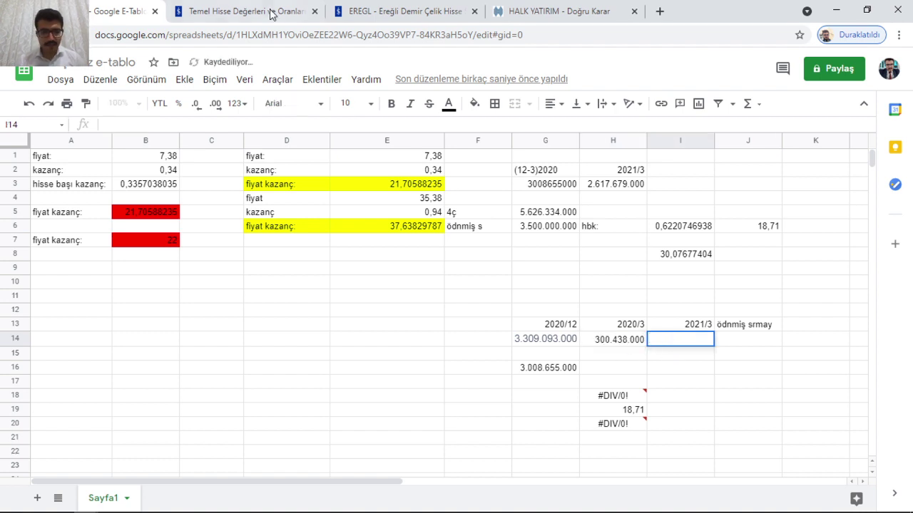
key(ctrl+Tab)
key(ctrl+Tab)
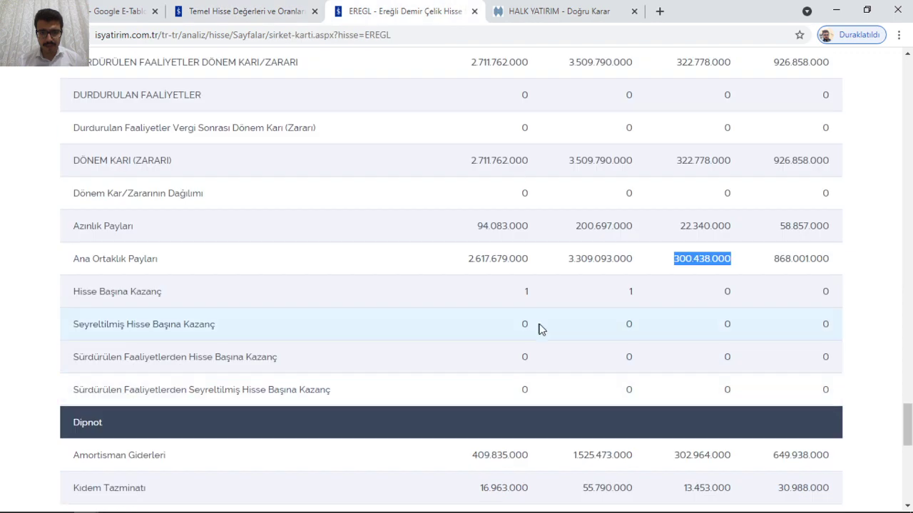
double_click(474, 260)
key(ctrl+c)
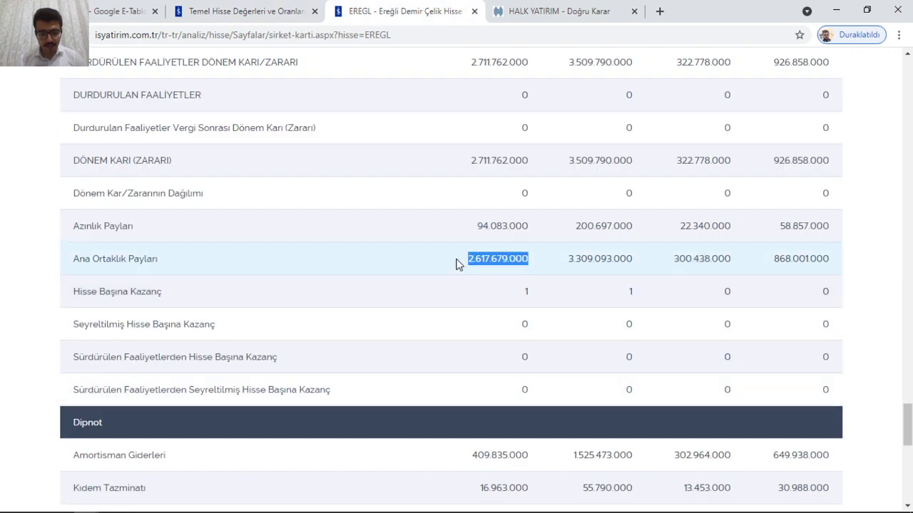
key(ctrl+1)
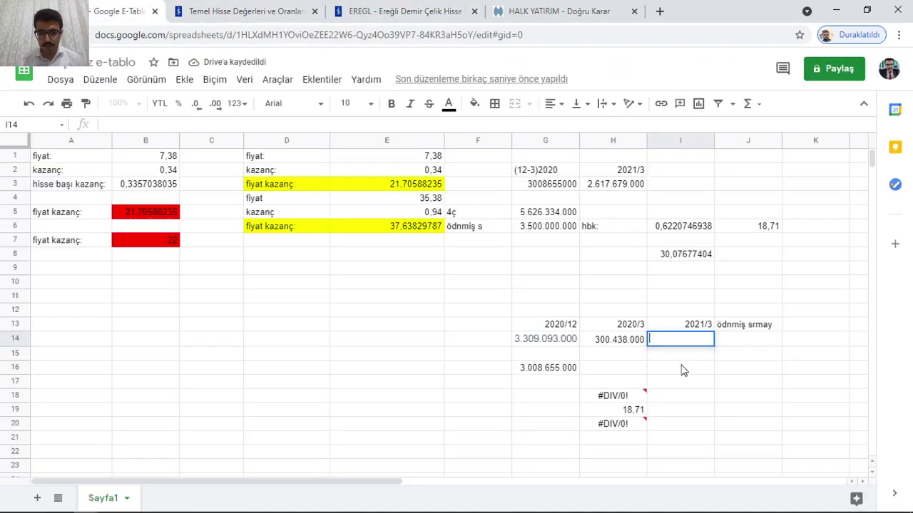
key(ctrl+v)
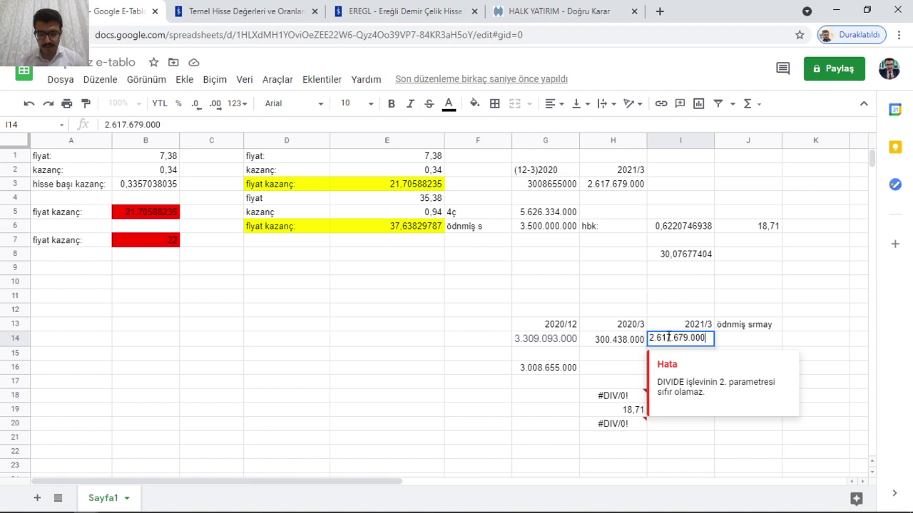
- Copy the 2021/3 Ödenmiş Sermaye value, 3.500.000.000, from EREGL's balance sheet into cell J14 of the spreadsheet
click(735, 339)
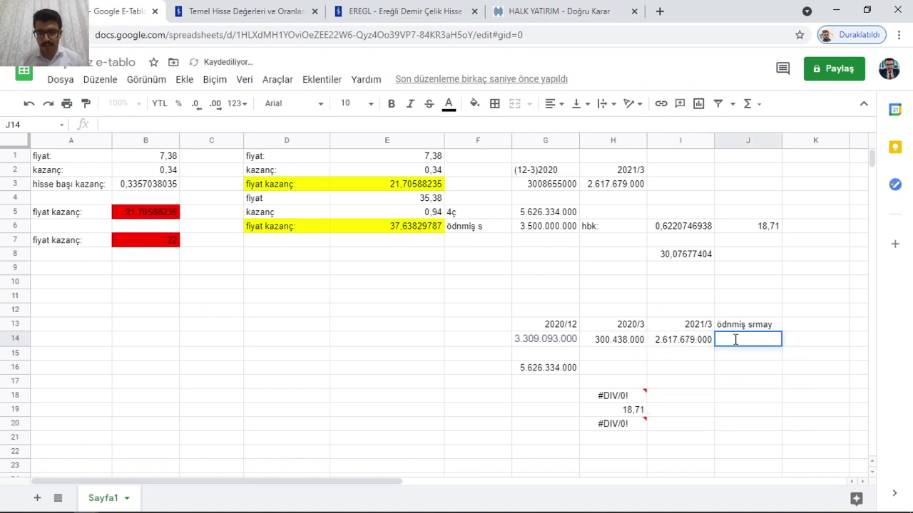
click(427, 10)
scroll(441, 371, up, 3)
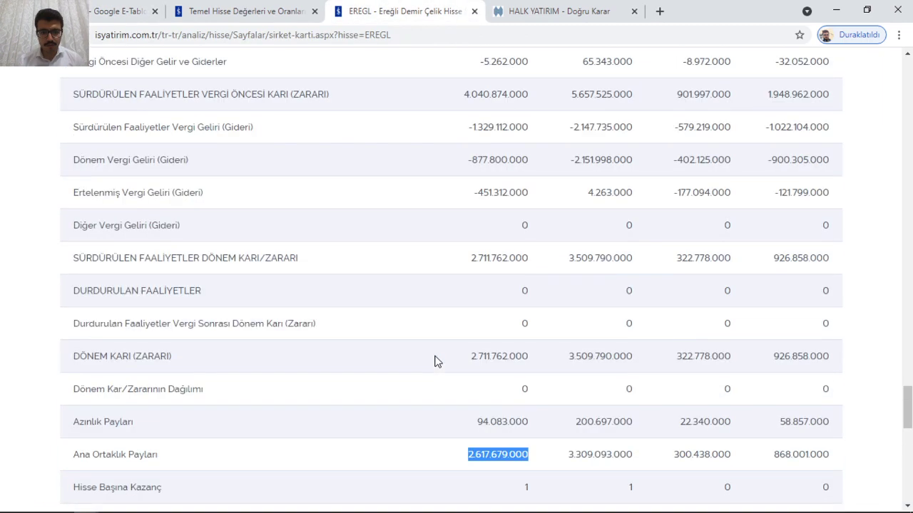
scroll(437, 361, up, 15)
scroll(439, 373, up, 7)
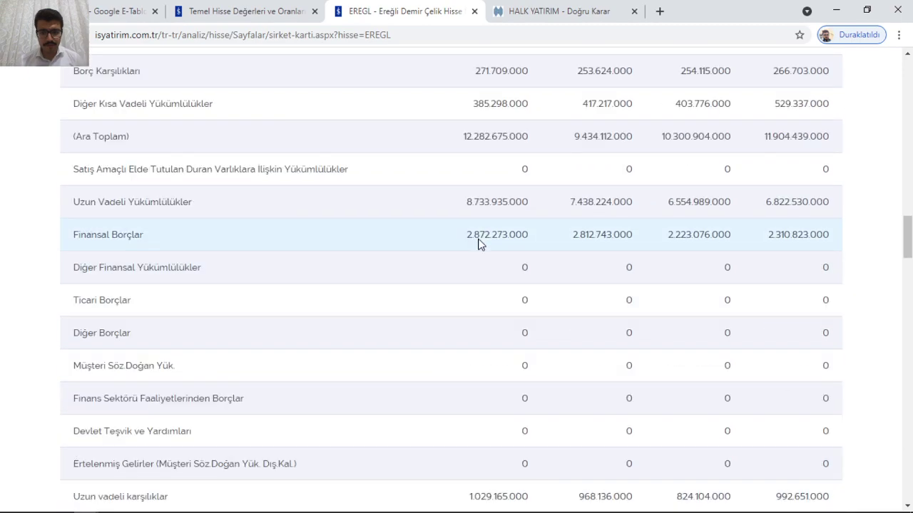
scroll(479, 244, up, 3)
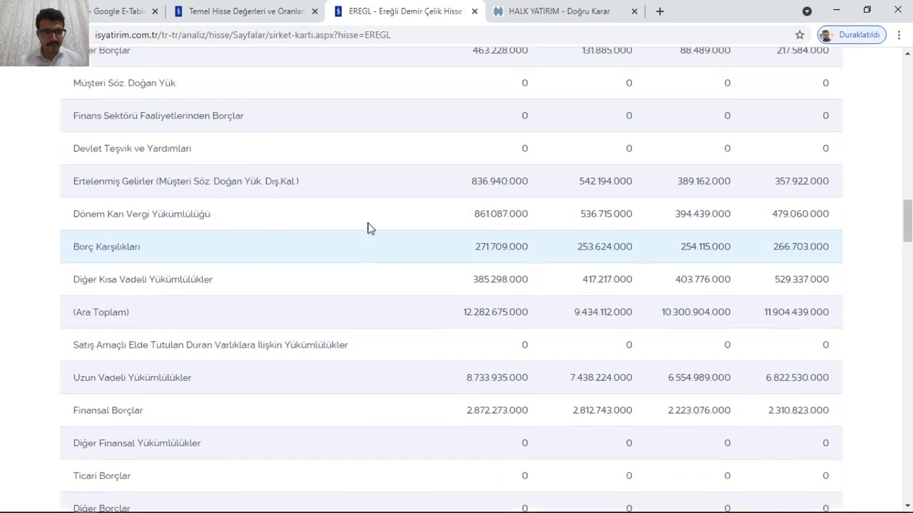
scroll(452, 299, down, 14)
scroll(441, 314, up, 4)
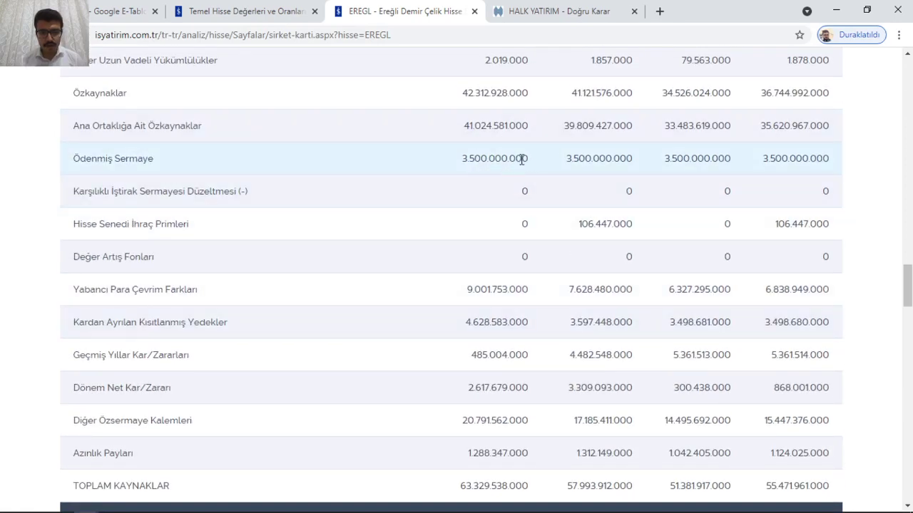
drag(522, 159, 441, 165)
key(ctrl+c)
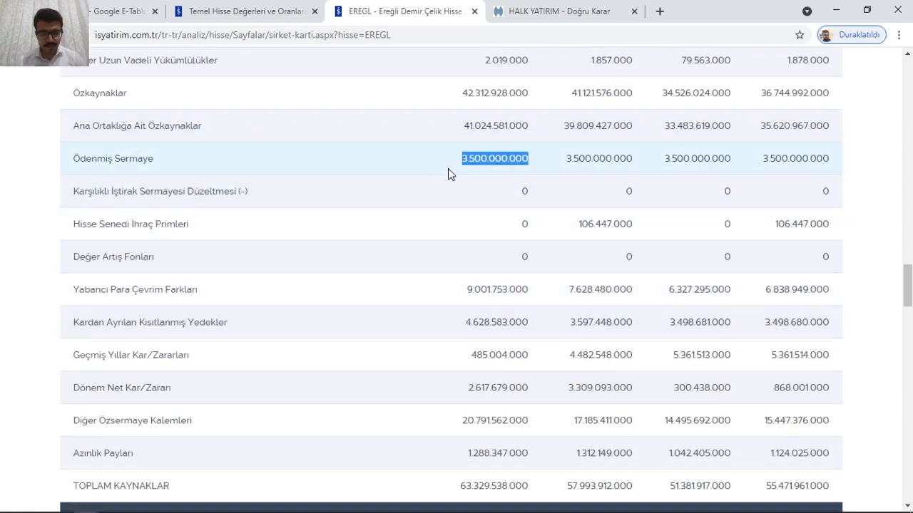
key(ctrl+shift+Tab)
key(ctrl+shift+Tab)
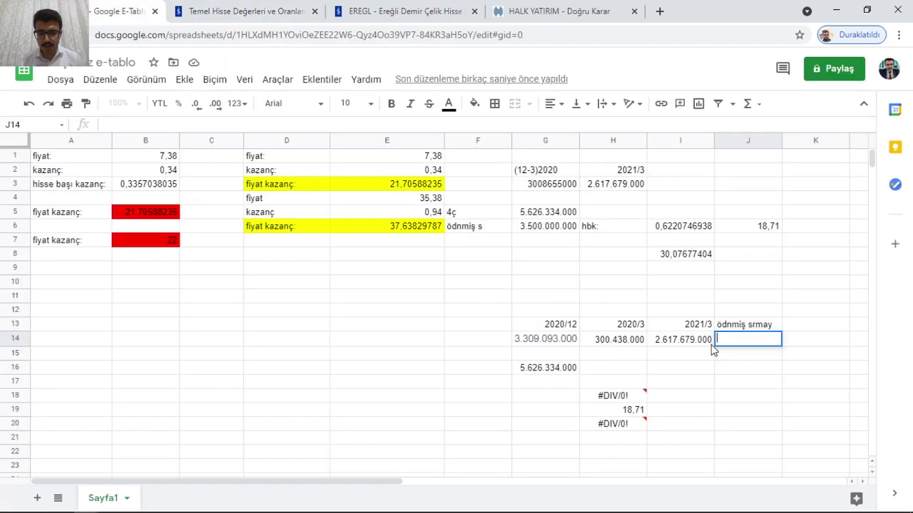
key(ctrl+v)
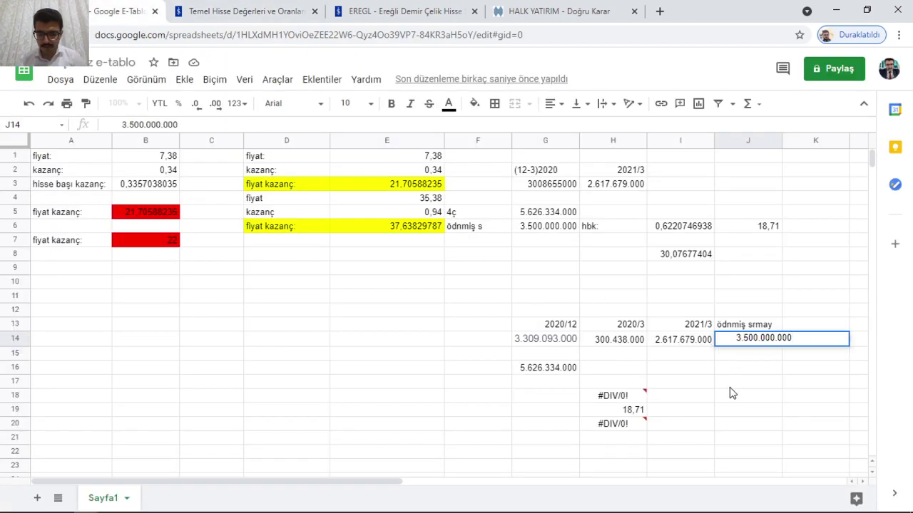
- Confirm the paid-in capital entry in J14 and examine the formulas in cells G16 and H18
key(Return)
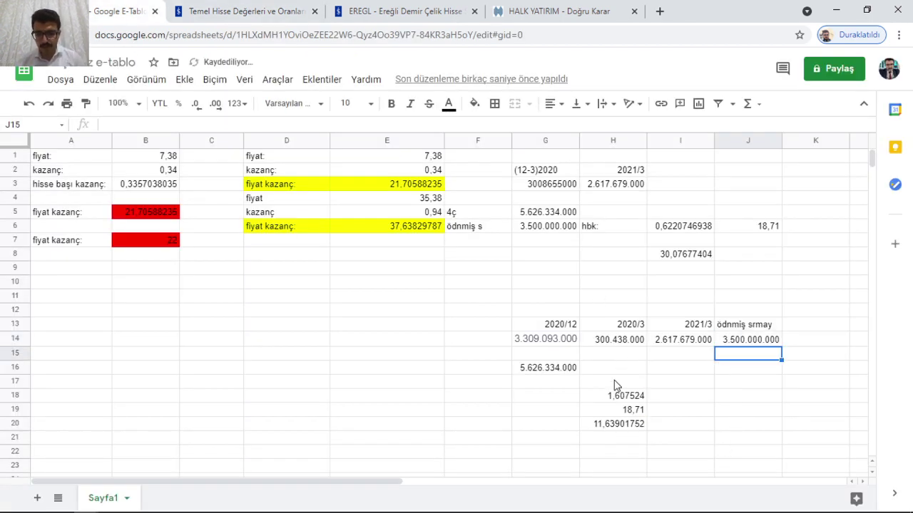
click(547, 369)
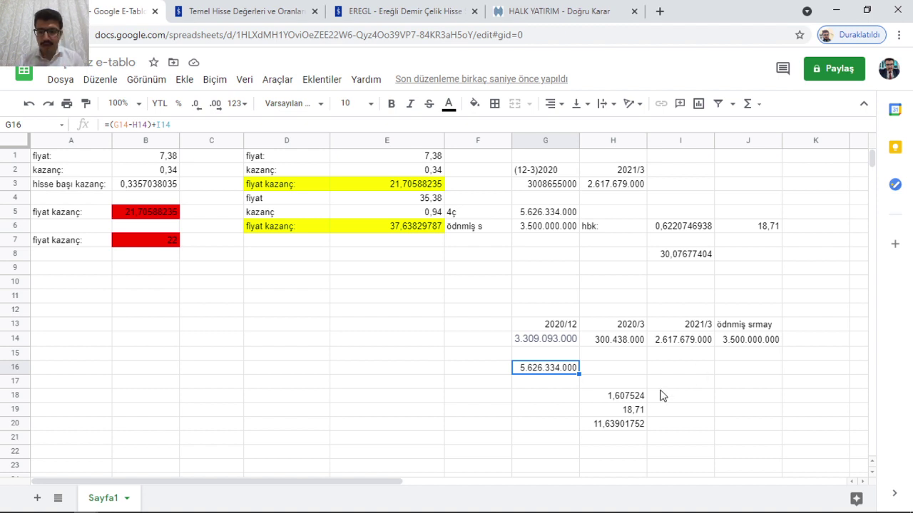
double_click(615, 399)
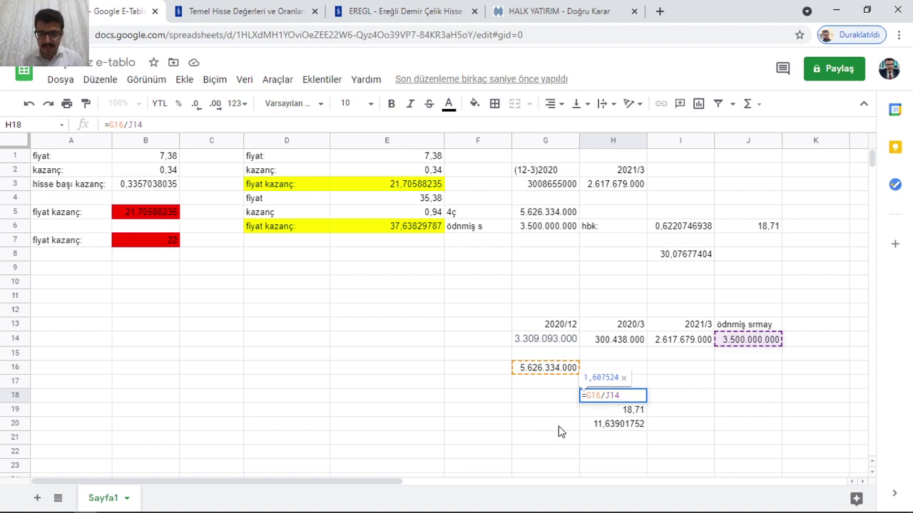
key(Return)
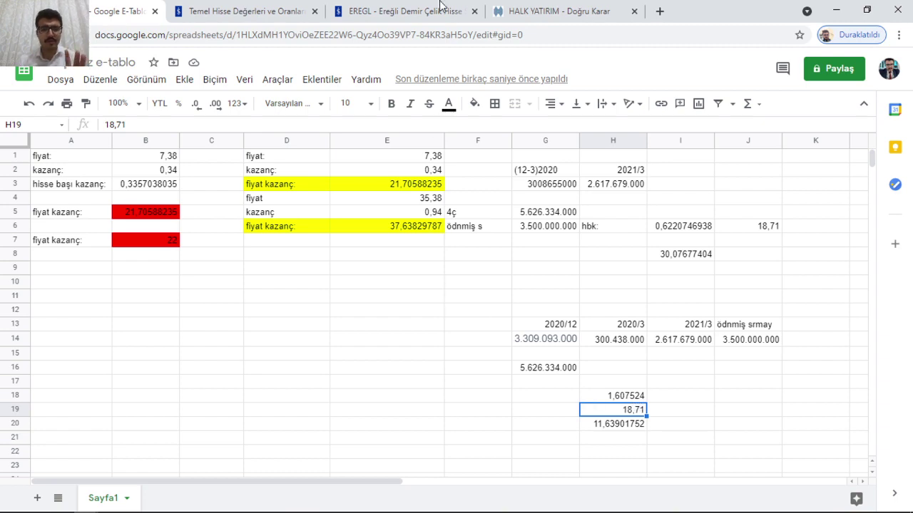
- Check EREGL's multiples in Halk Yatırım's ÇARPANLAR table and its price and F/K on İş Yatırım's summary page
click(570, 9)
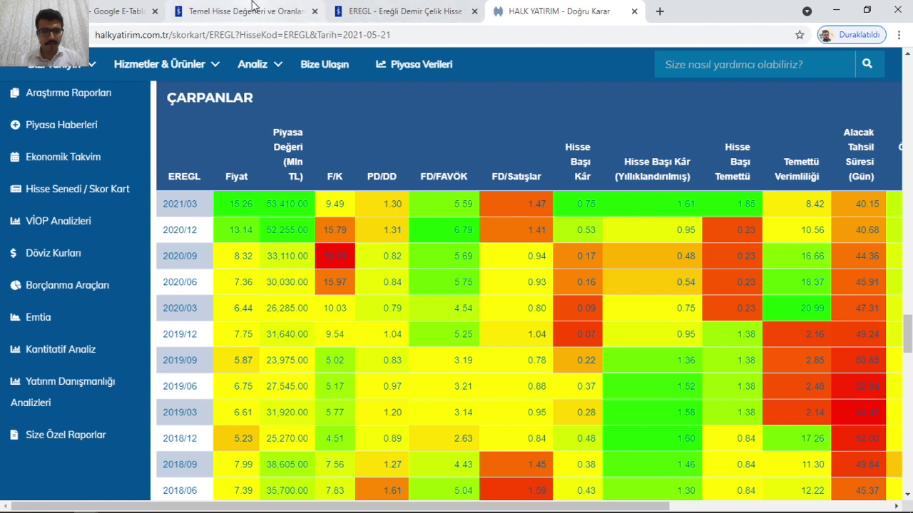
click(126, 8)
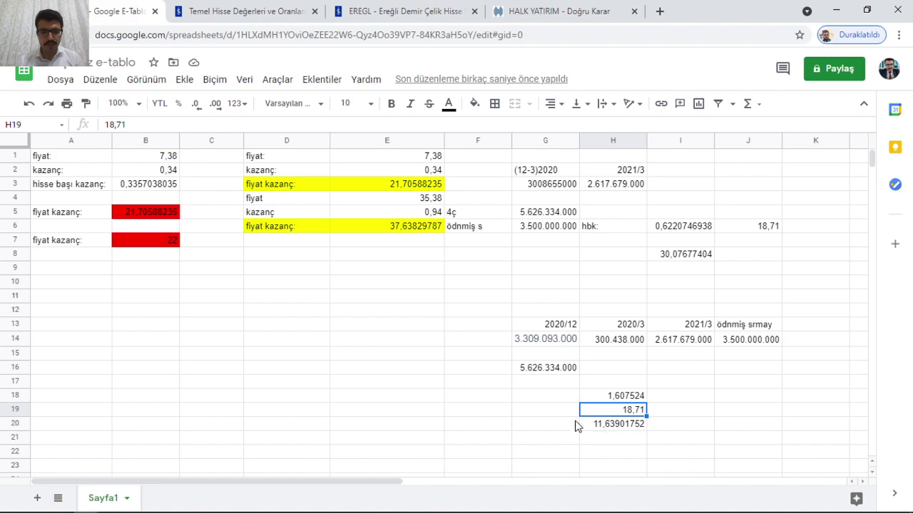
click(243, 11)
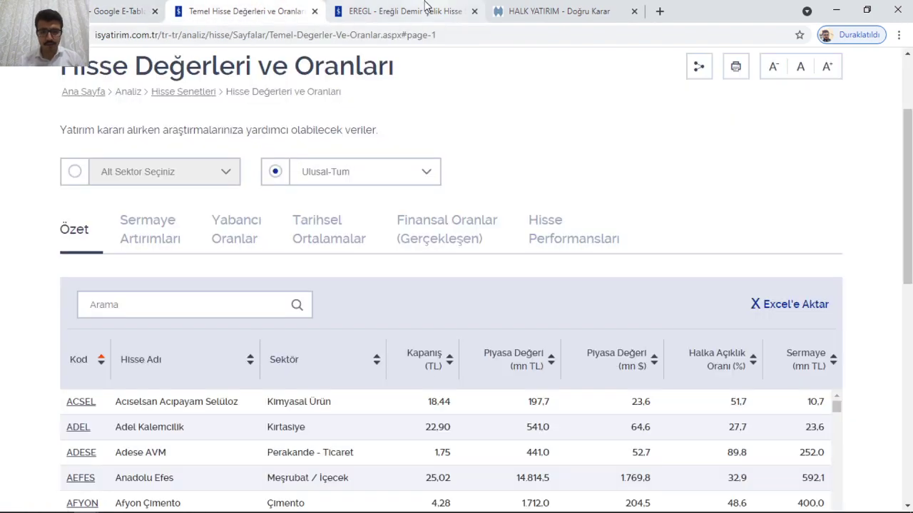
key(ctrl+Tab)
scroll(483, 171, up, 4)
scroll(492, 193, up, 10)
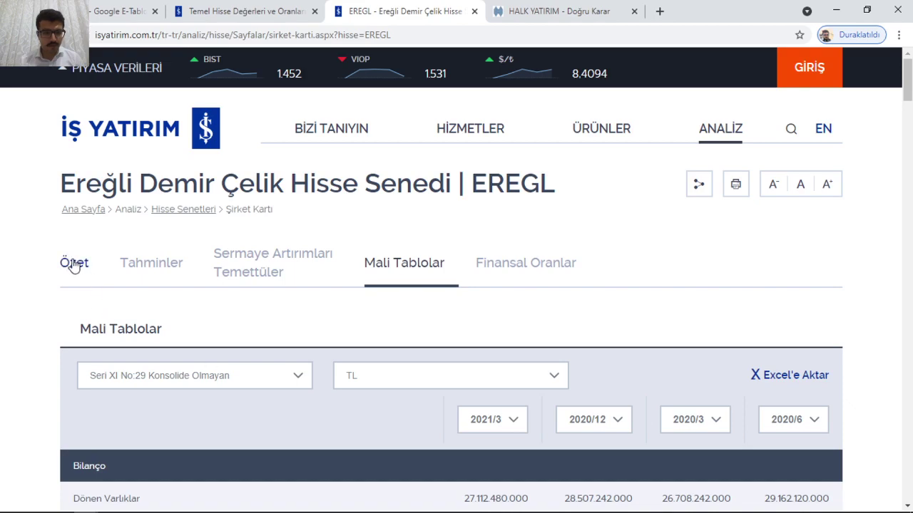
click(74, 264)
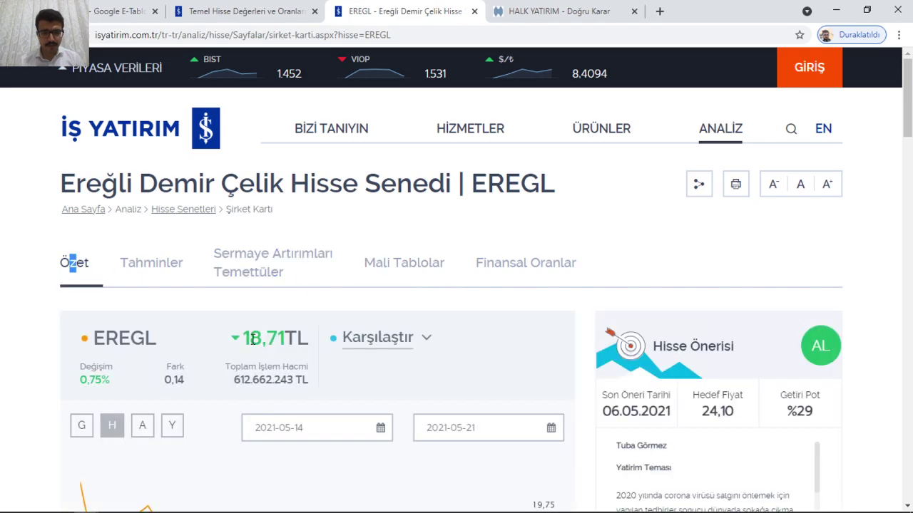
scroll(270, 349, down, 15)
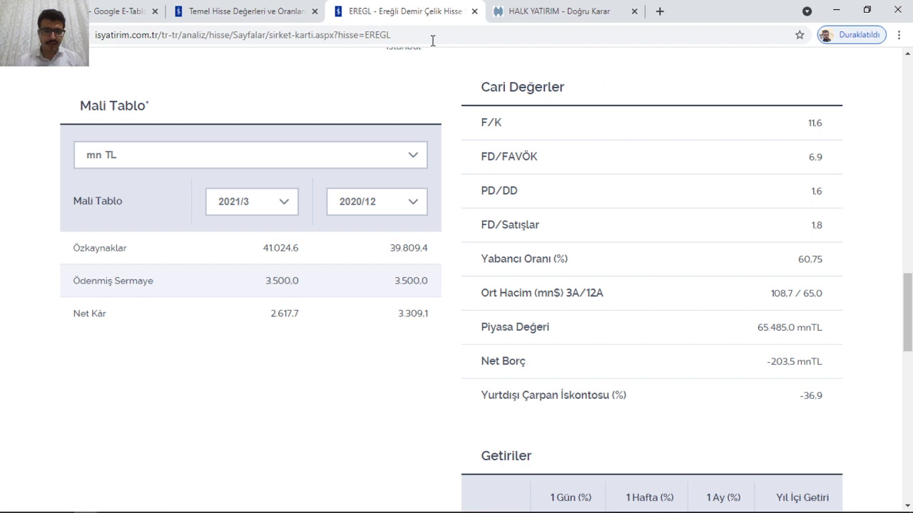
- Label the spreadsheet's result rows: hbk in G18, fiyat in G19 and fk in G20
click(120, 7)
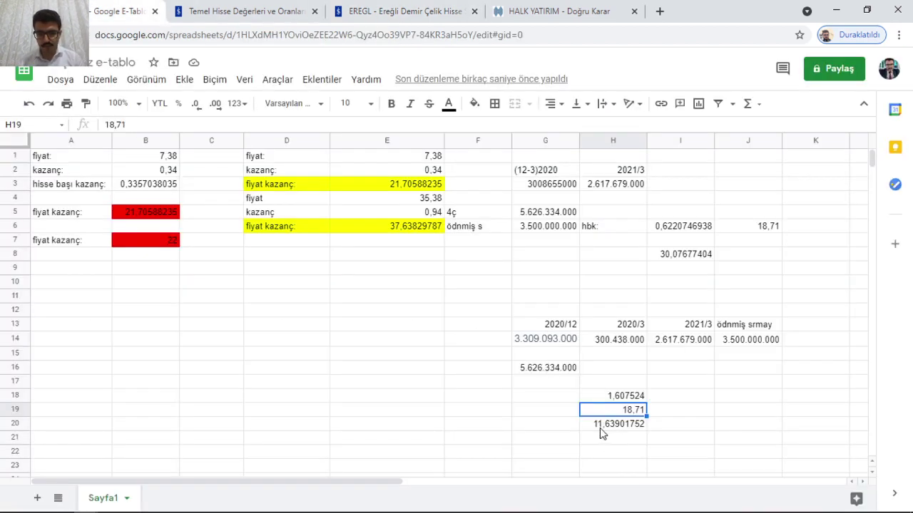
click(556, 425)
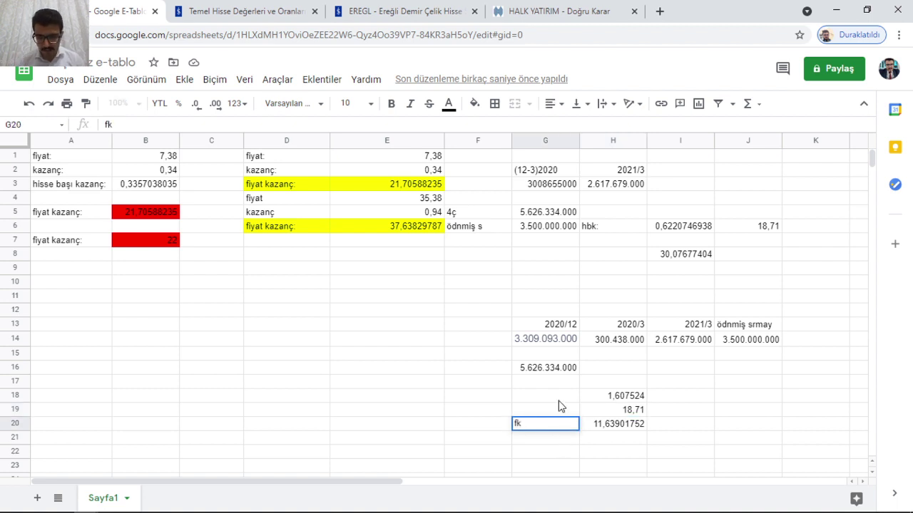
click(534, 395)
text(h)
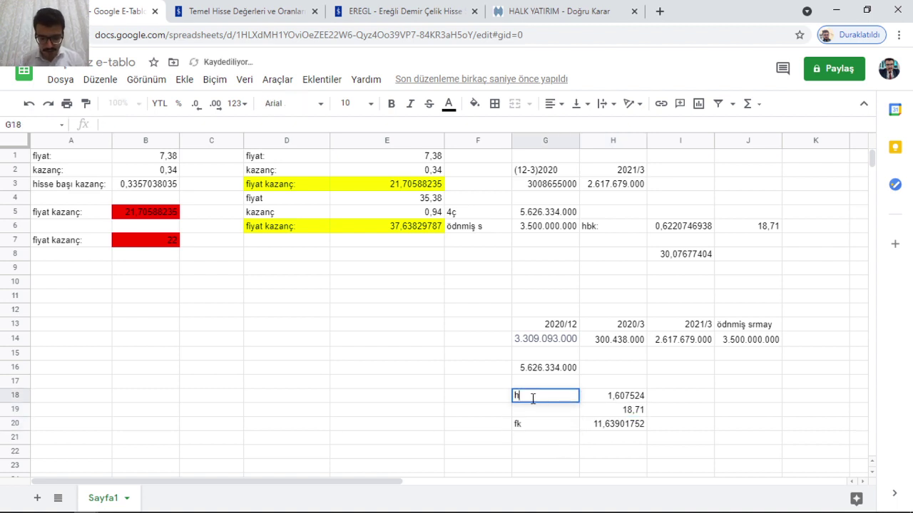
text(bk)
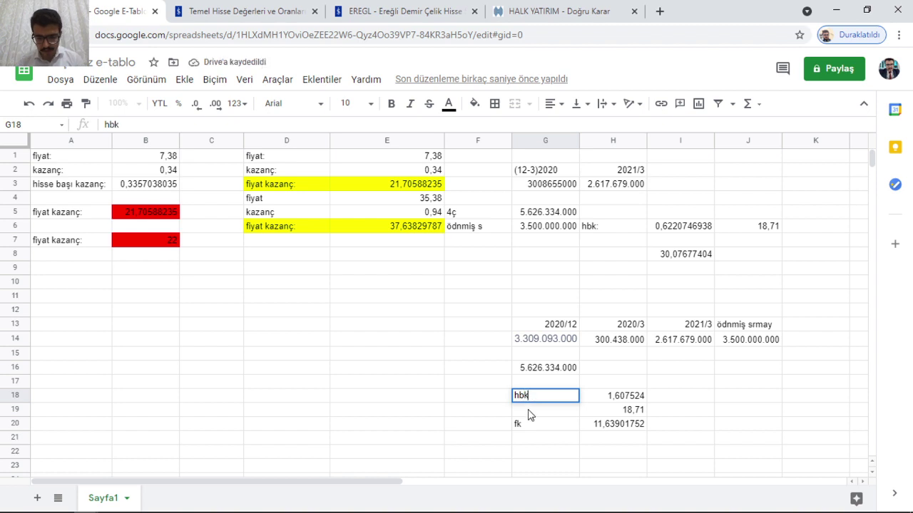
click(532, 408)
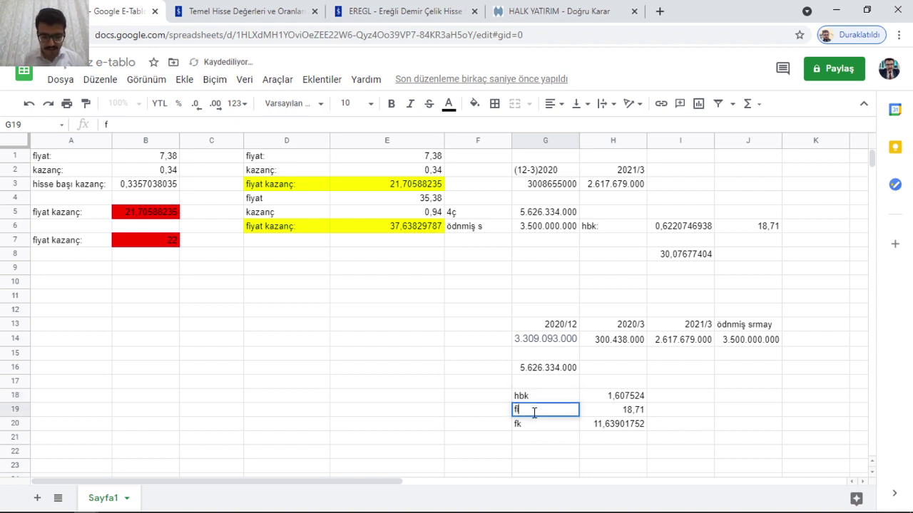
text(fiyat)
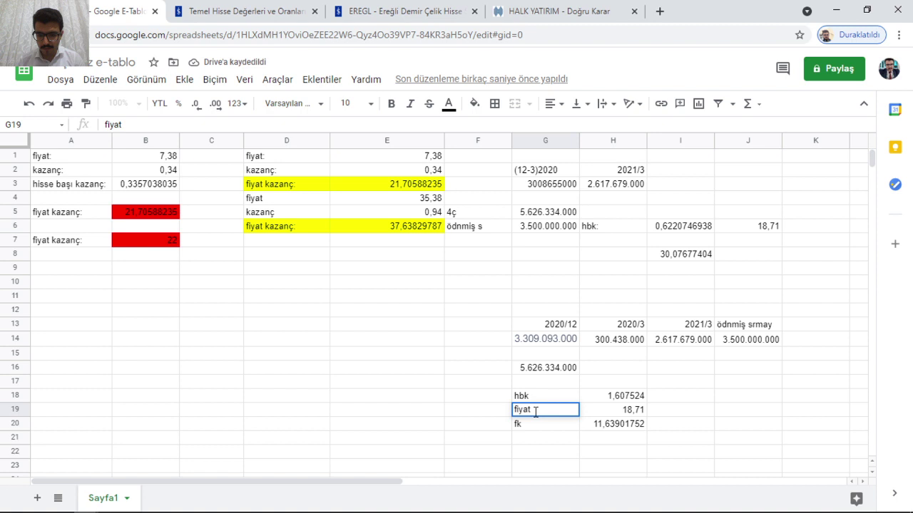
click(408, 411)
click(660, 410)
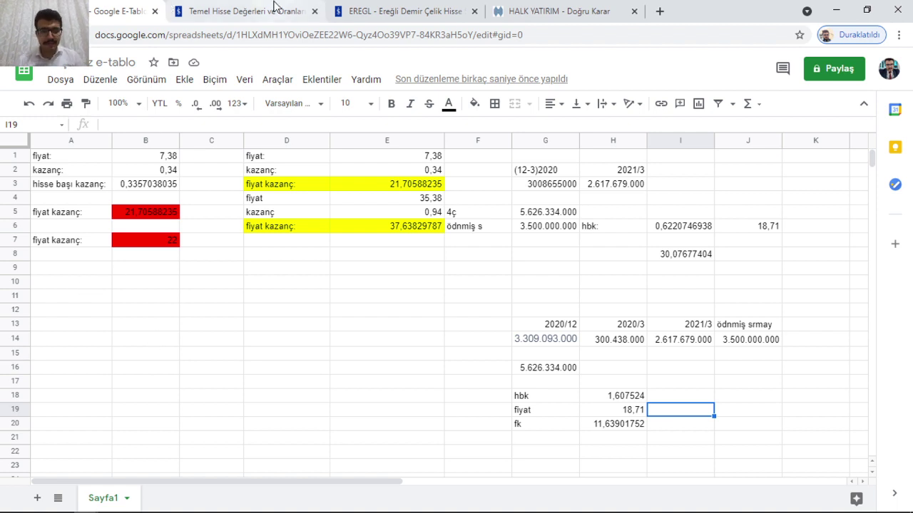
mouse_move(874, 510)
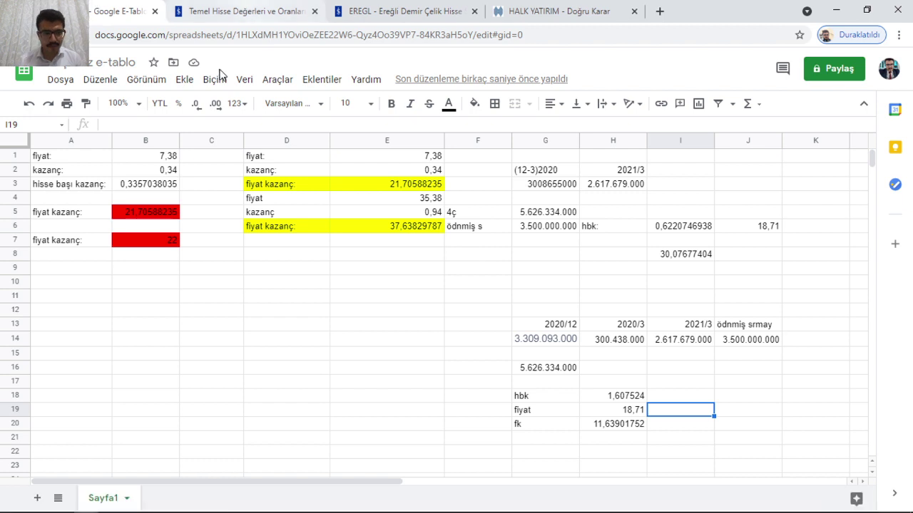
click(158, 341)
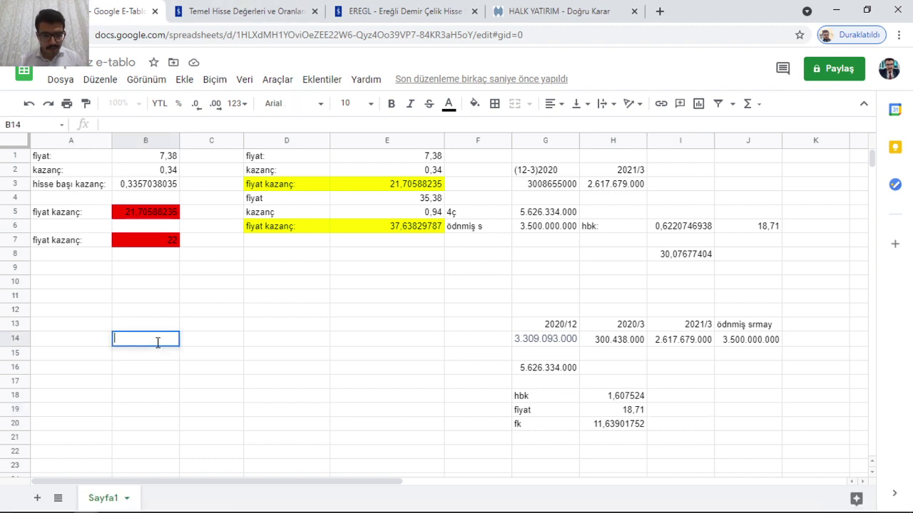
double_click(157, 341)
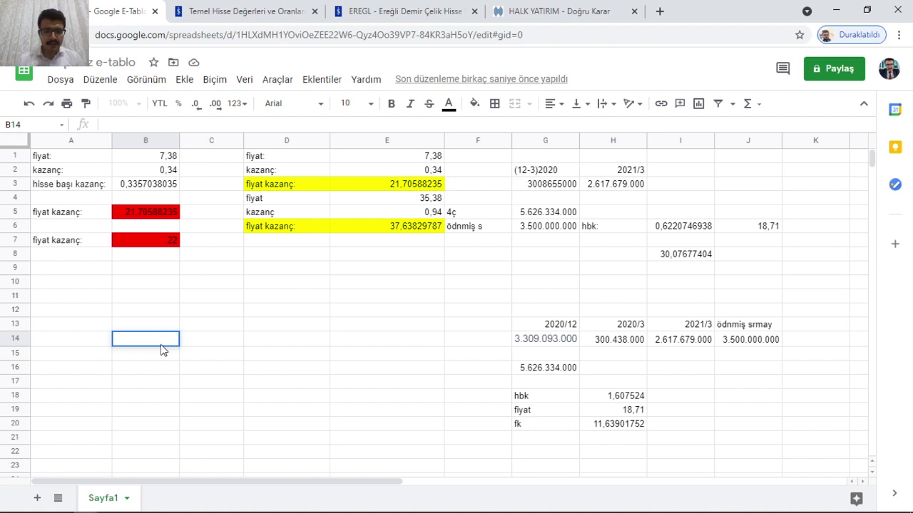
- Compare EREGL's Cari Değerler on İş Yatırım with the per-share profit and F/K columns on Halk Yatırım
click(349, 11)
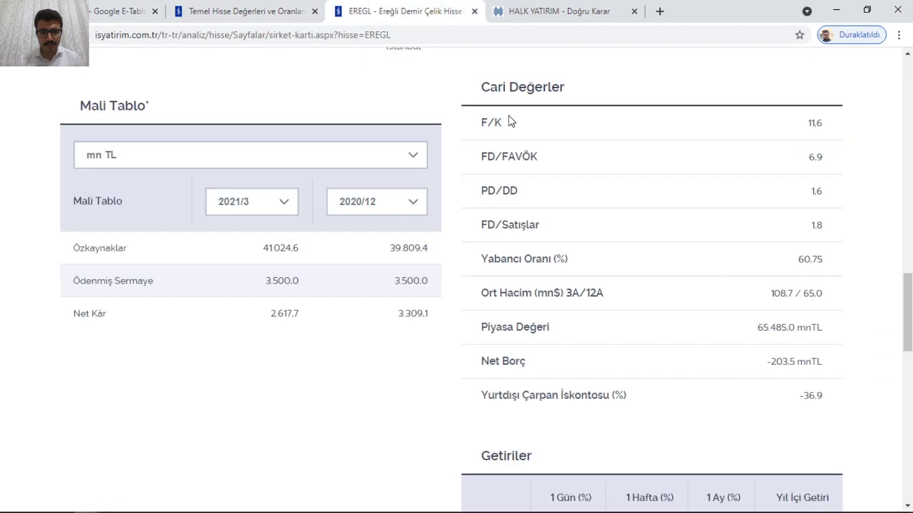
click(256, 11)
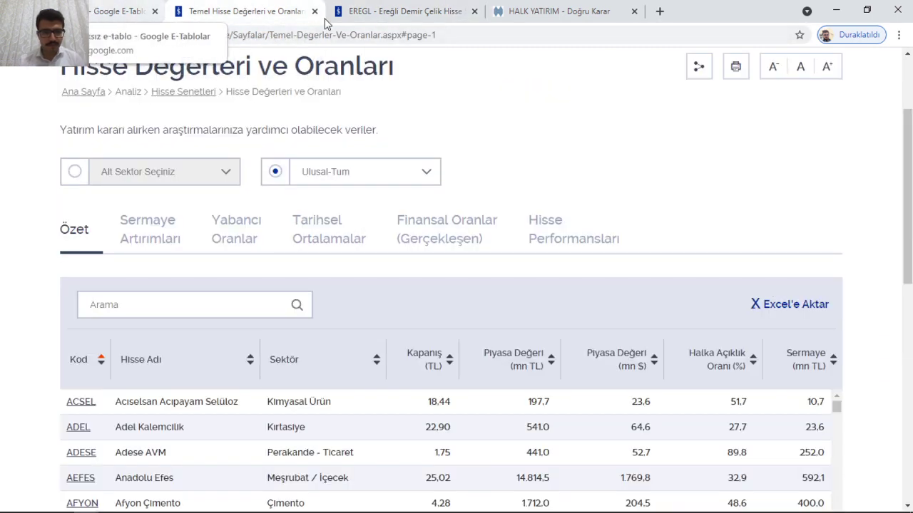
click(550, 11)
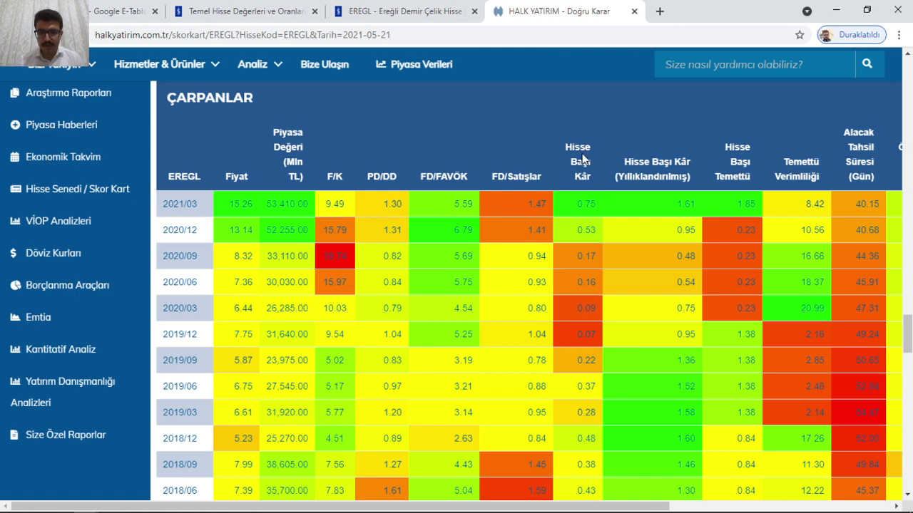
click(403, 8)
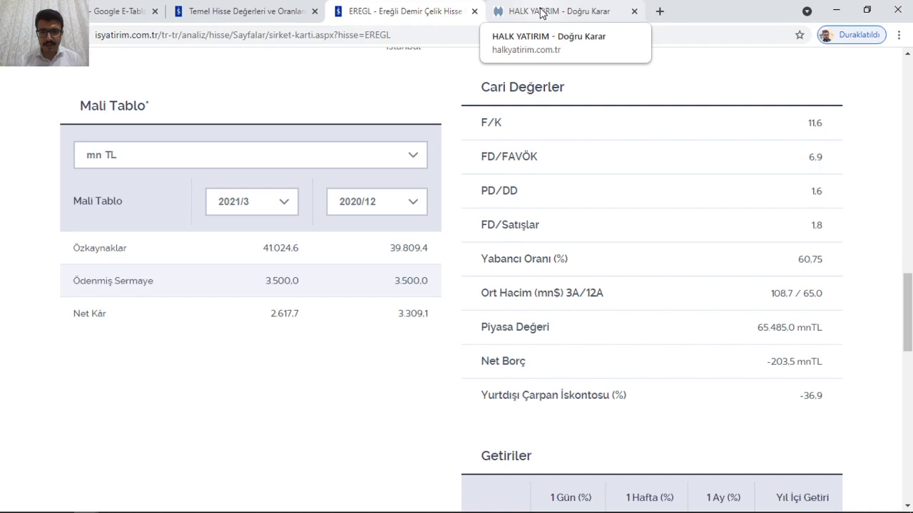
click(304, 9)
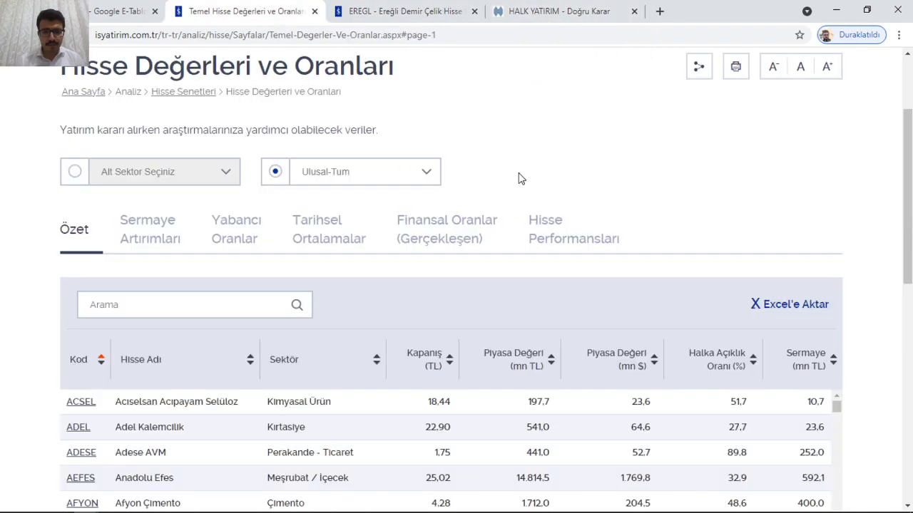
click(367, 6)
scroll(645, 367, down, 9)
scroll(485, 364, up, 6)
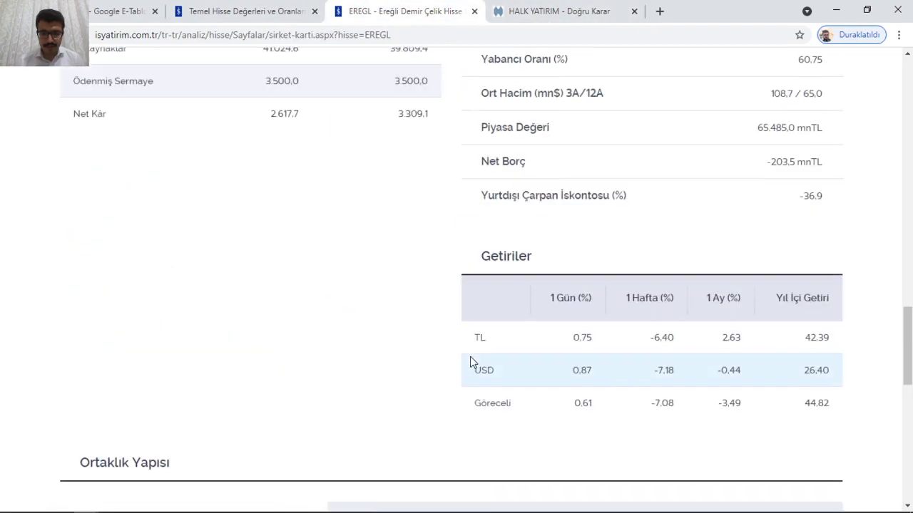
scroll(471, 367, up, 10)
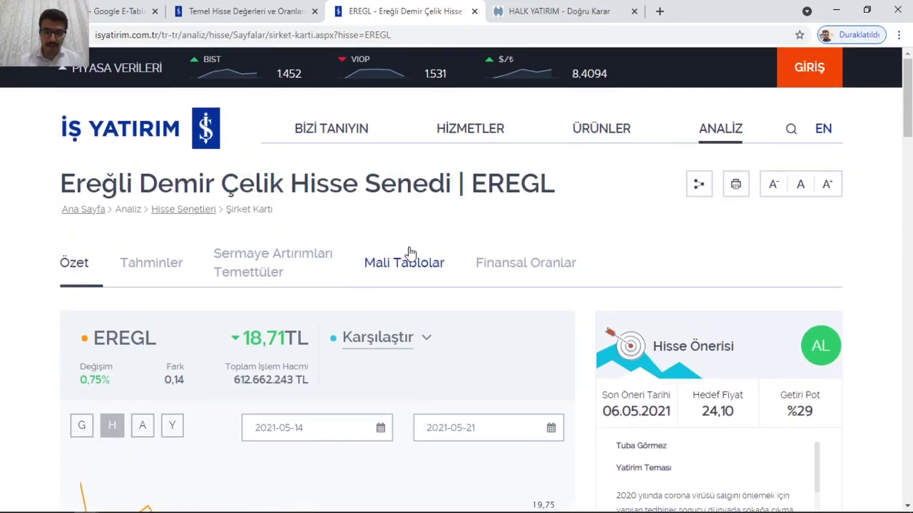
- Copy the 2021/3 Ana Ortaklık Payları figure from EREGL's Mali Tablolar on İş Yatırım
click(405, 264)
scroll(566, 320, down, 5)
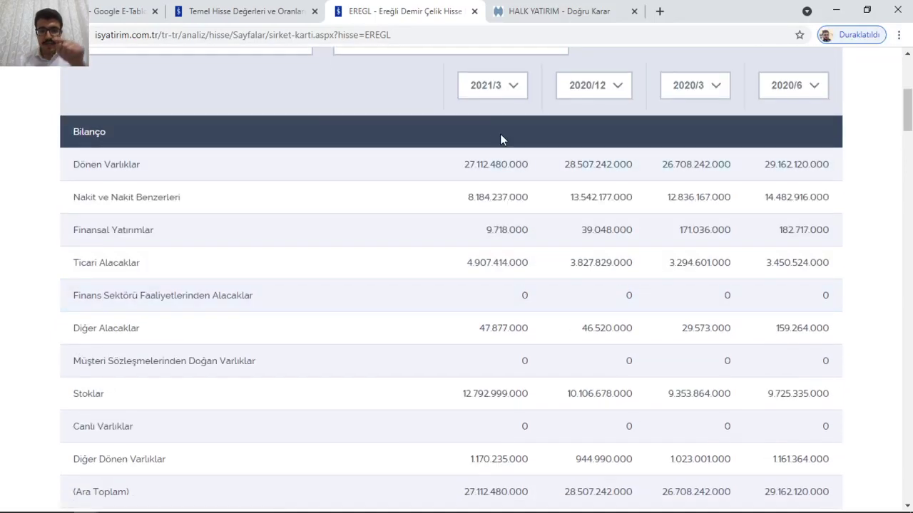
scroll(513, 410, down, 3)
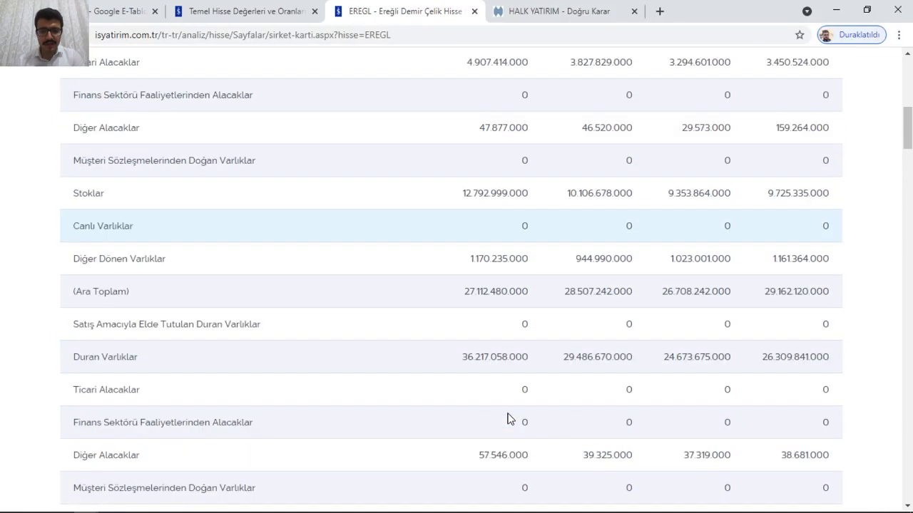
scroll(507, 420, up, 4)
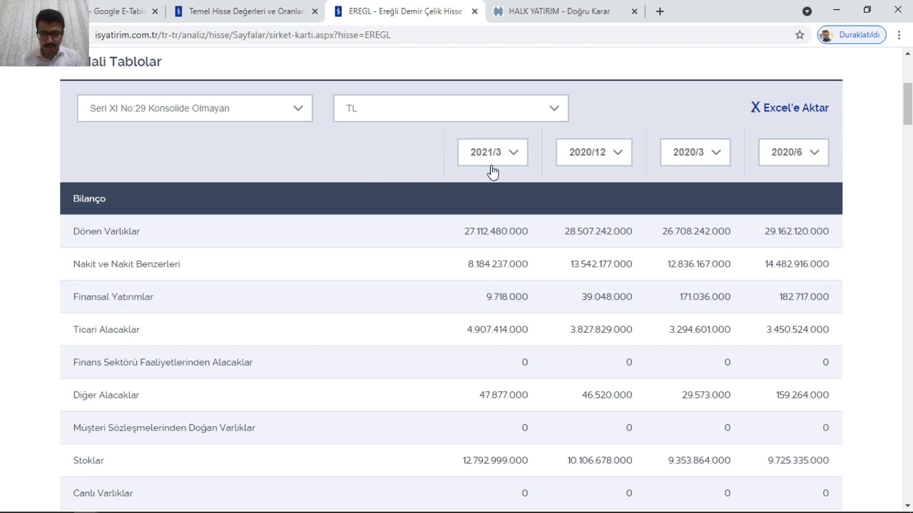
scroll(497, 356, down, 3)
scroll(497, 359, down, 15)
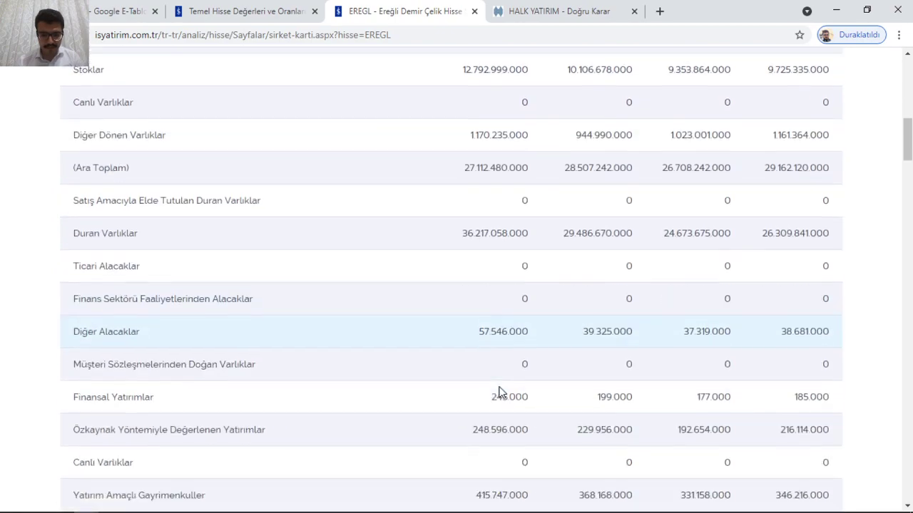
scroll(497, 400, down, 15)
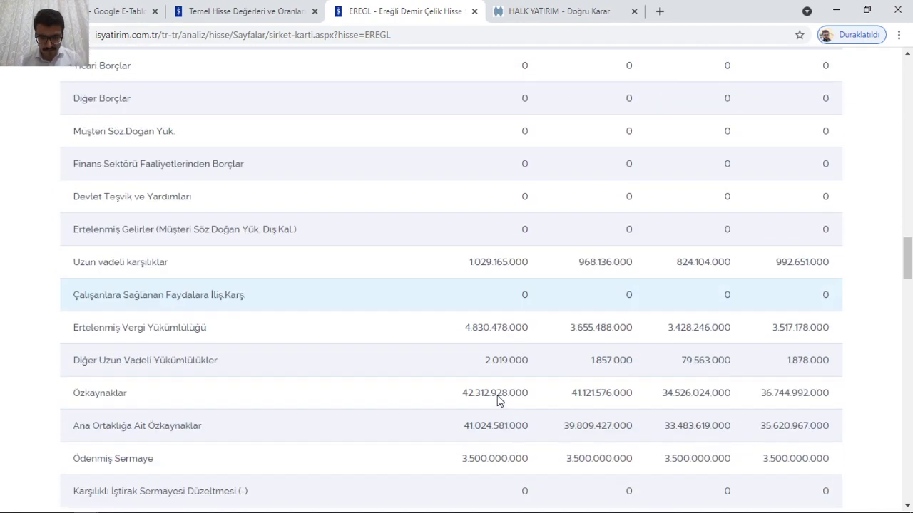
scroll(497, 403, down, 6)
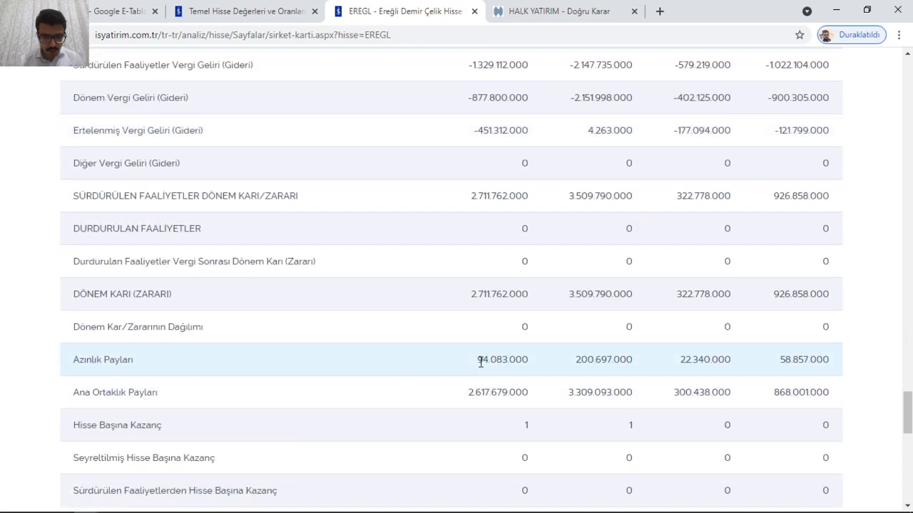
drag(466, 389, 538, 397)
key(ctrl+c)
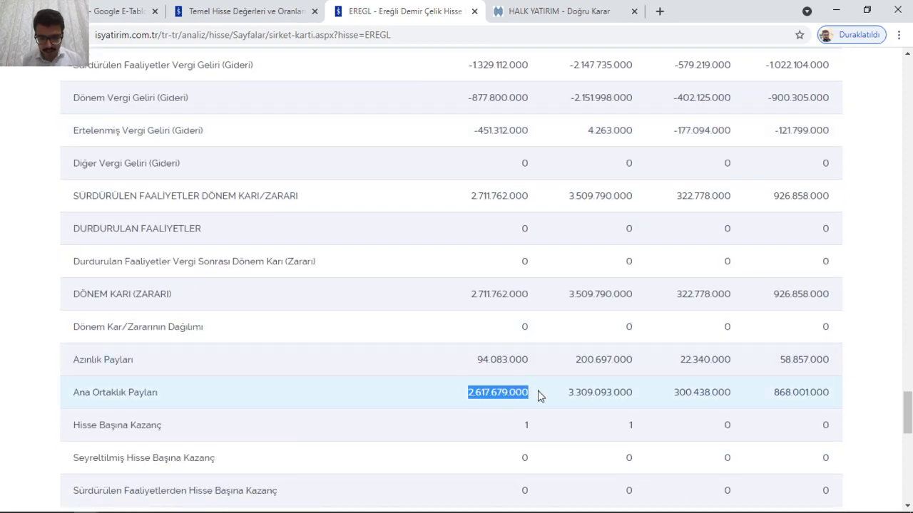
- Switch to the Google Sheets spreadsheet, paste the copied profit into B14 and enter the heading 2021/3 in B13
click(118, 10)
double_click(132, 338)
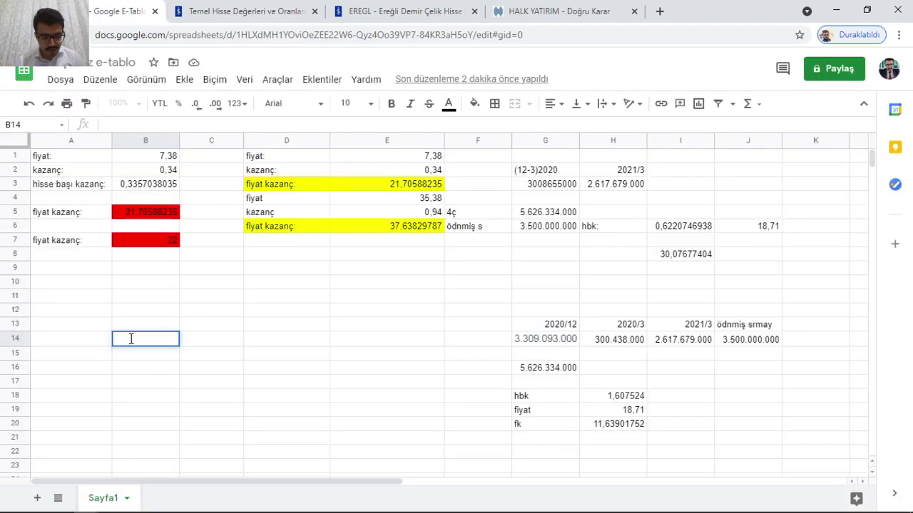
key(ctrl+v)
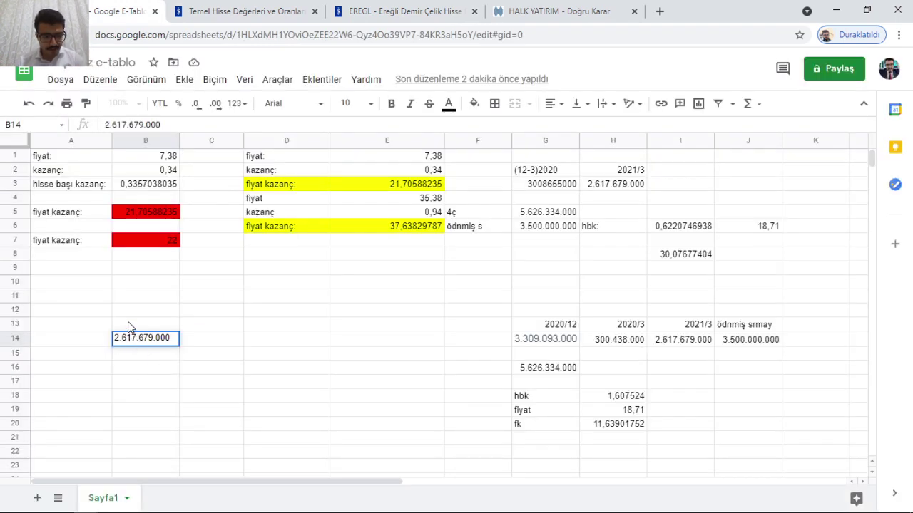
click(128, 323)
text(202)
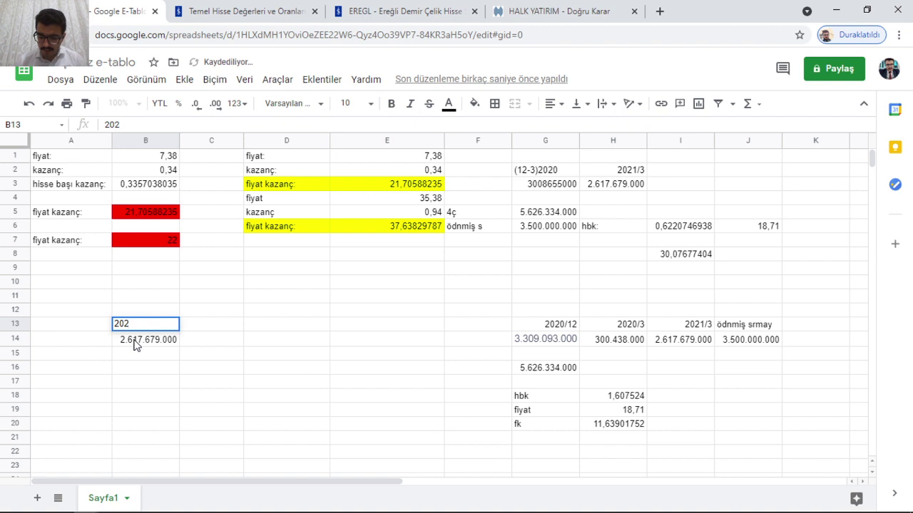
text(13)
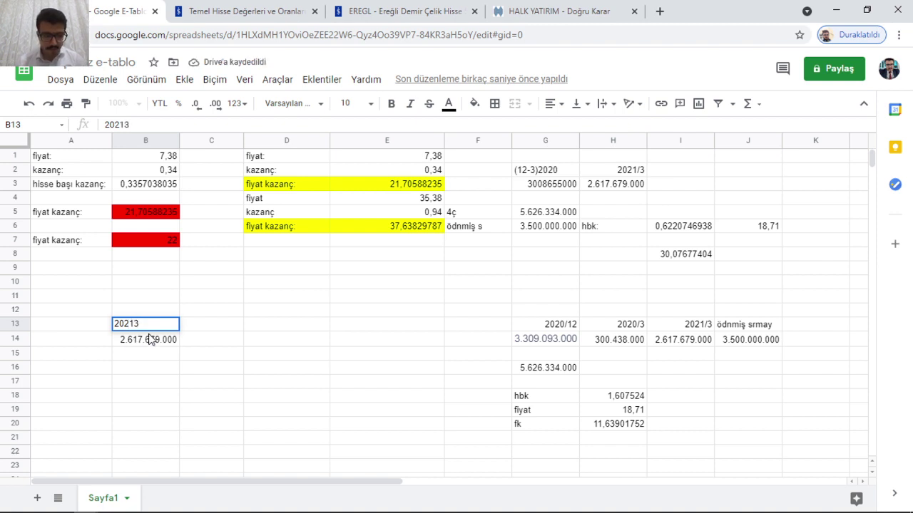
click(135, 325)
text(/)
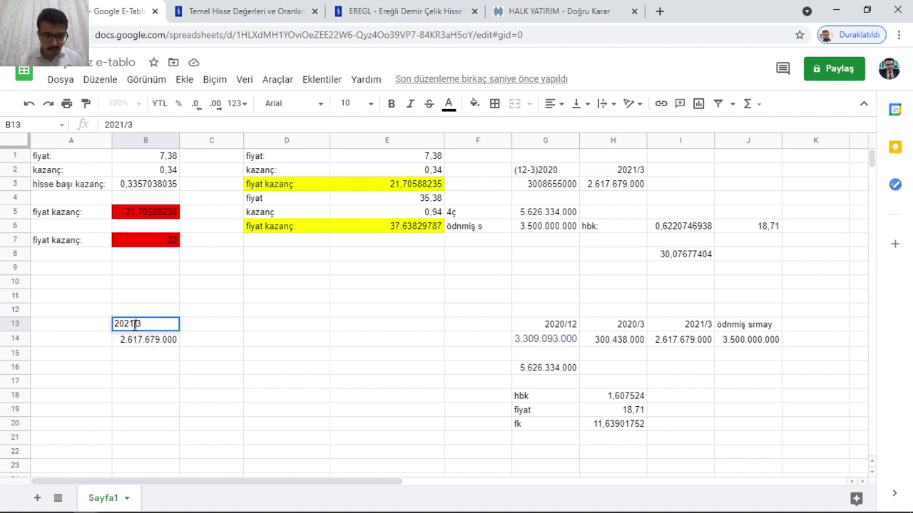
- Label the rows kar in A14 and ödnmiş s in A15
click(97, 348)
text(k)
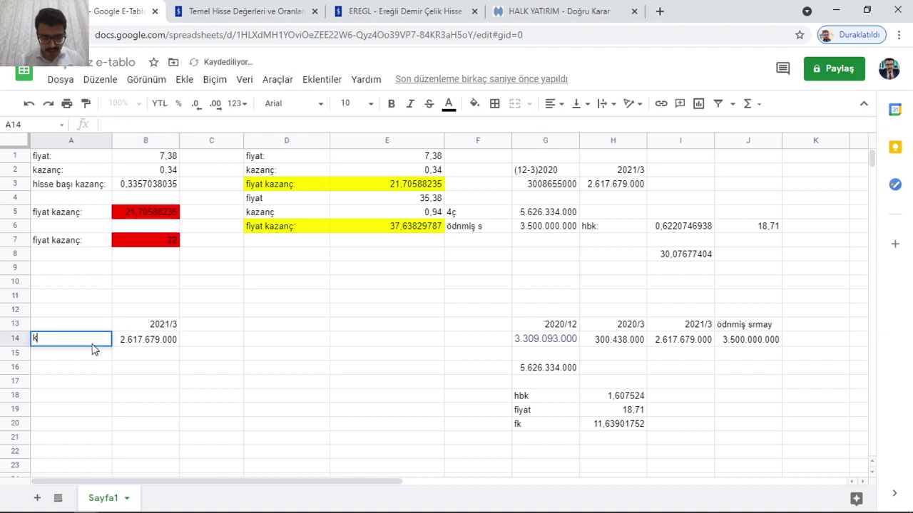
text(ar)
click(72, 355)
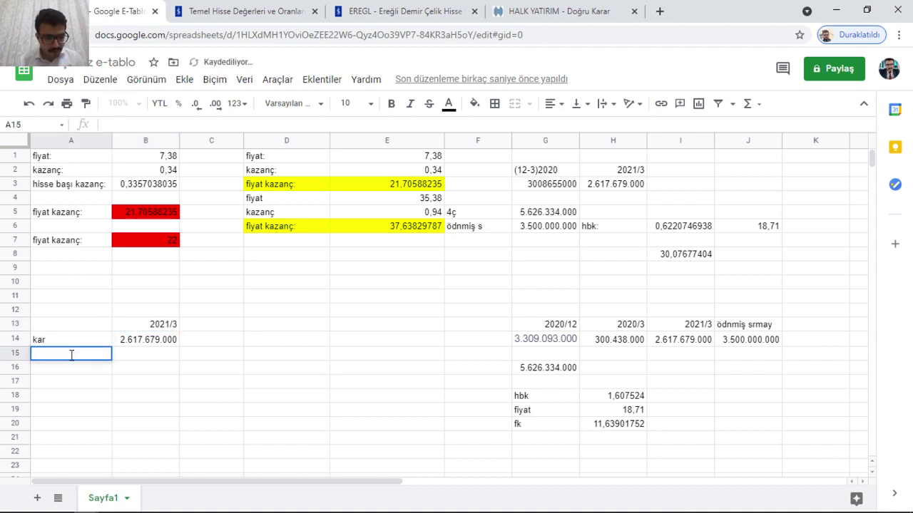
text(ödnmiş s)
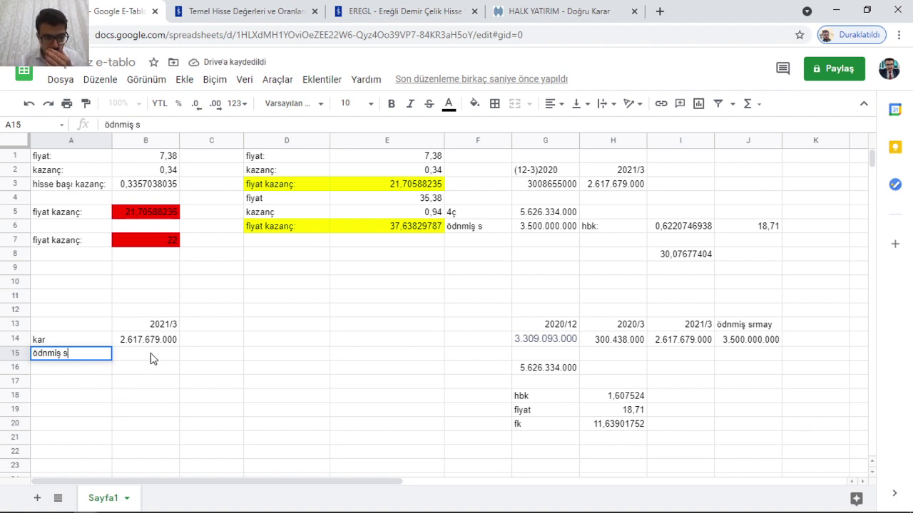
- Copy the paid-in capital from G6 into B15
click(150, 353)
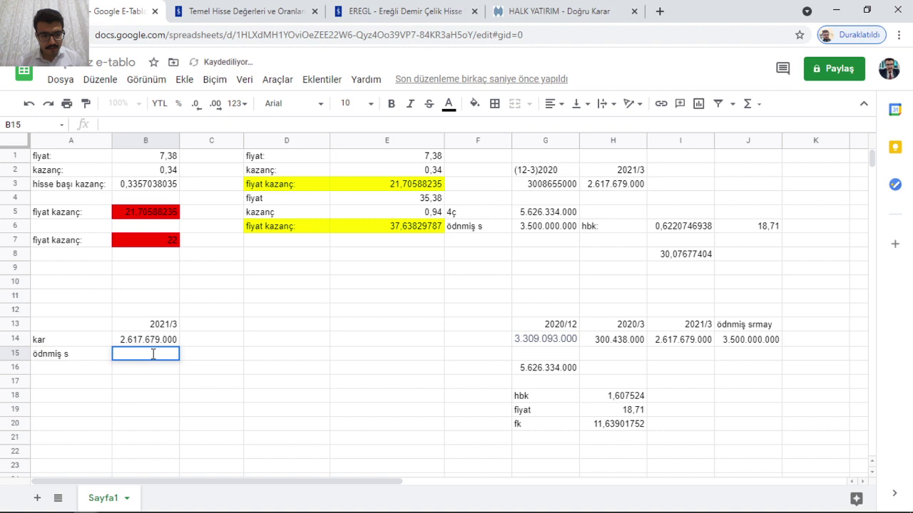
double_click(138, 356)
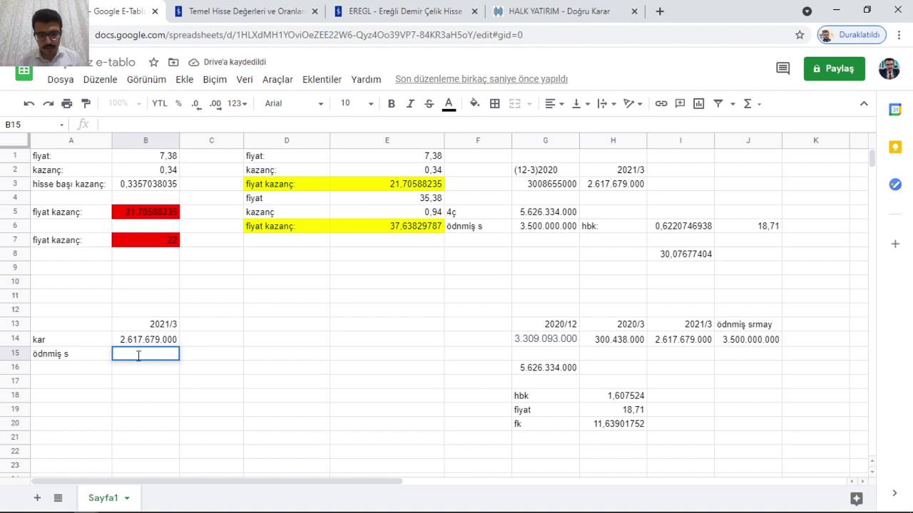
click(555, 232)
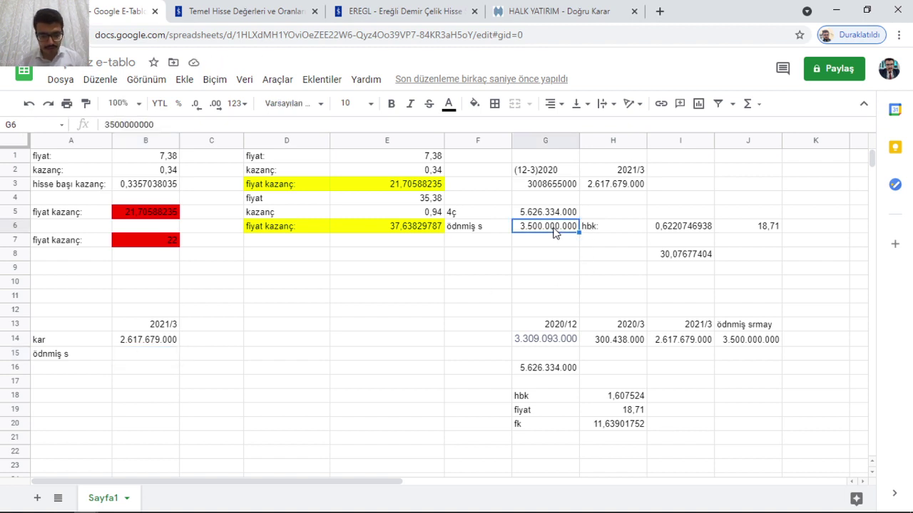
key(ctrl+c)
click(170, 358)
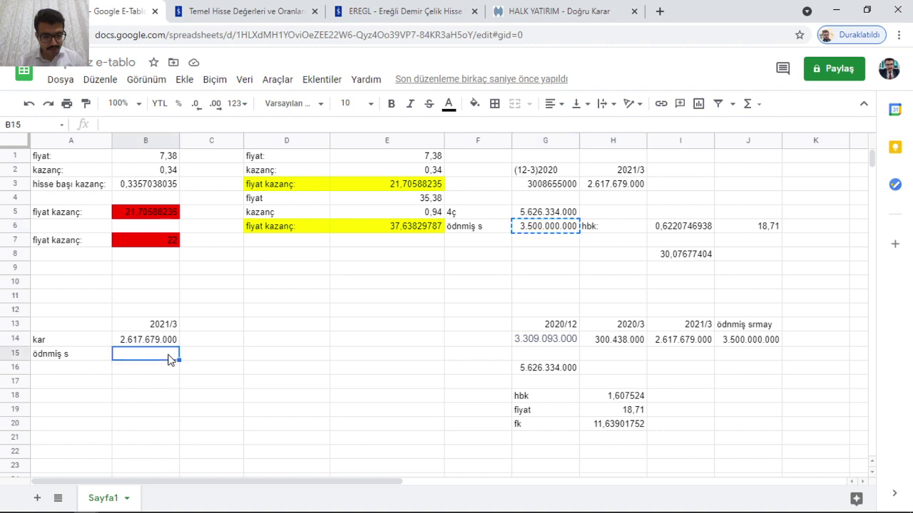
key(ctrl+v)
- Enter the label hbk: in cell C14
click(207, 346)
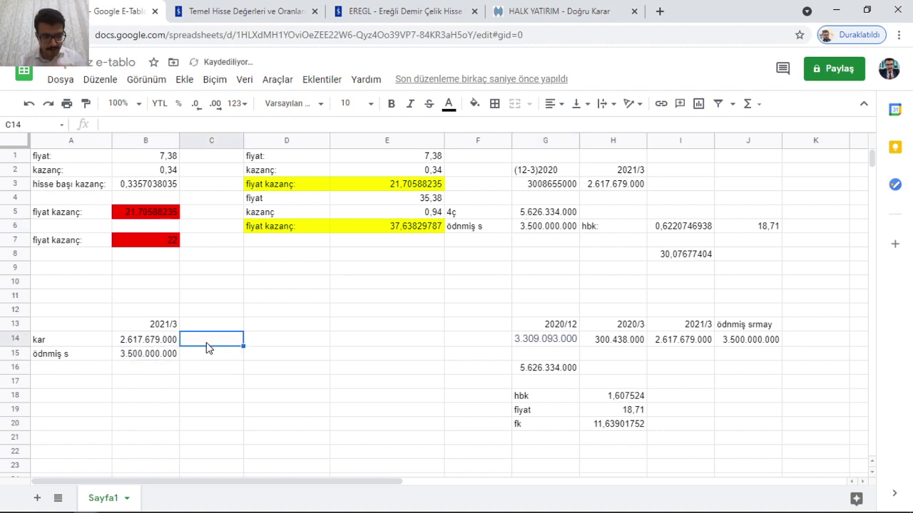
double_click(207, 342)
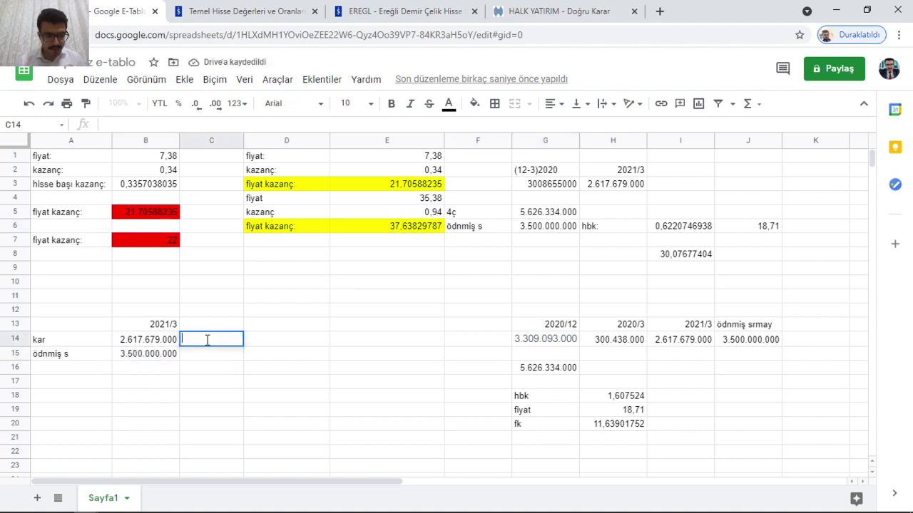
text(hbk:)
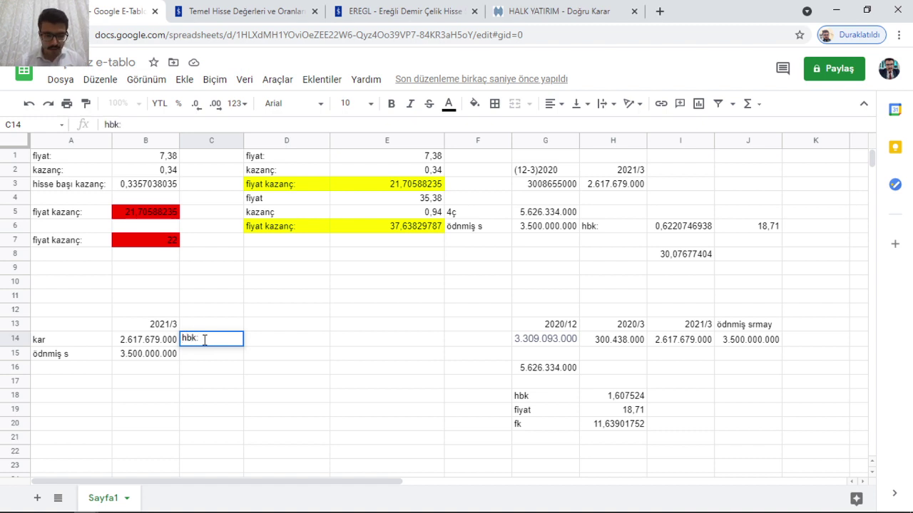
- Try to calculate earnings per share in D14 with the formula =B15/B14
click(270, 337)
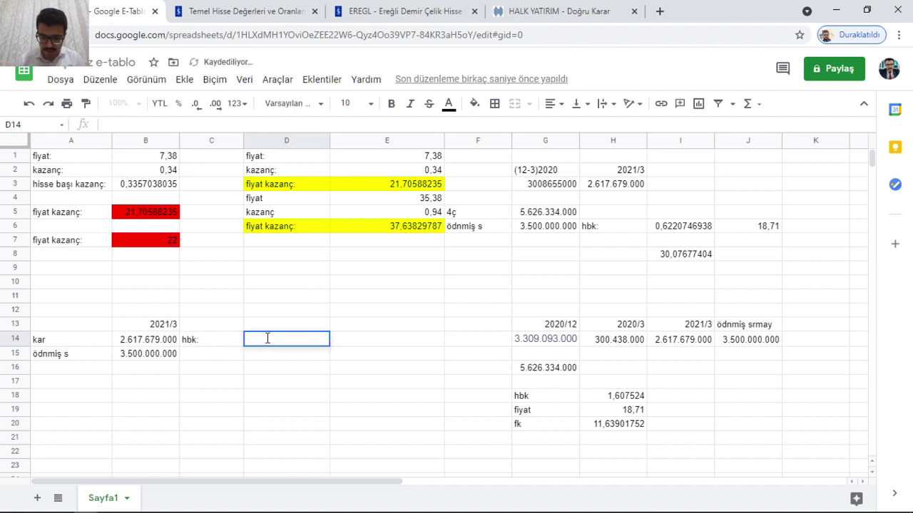
text(=)
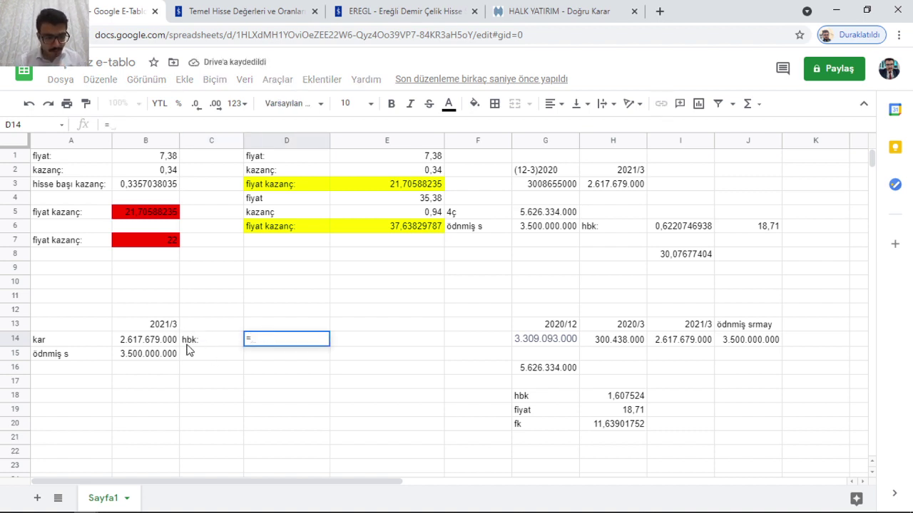
click(160, 362)
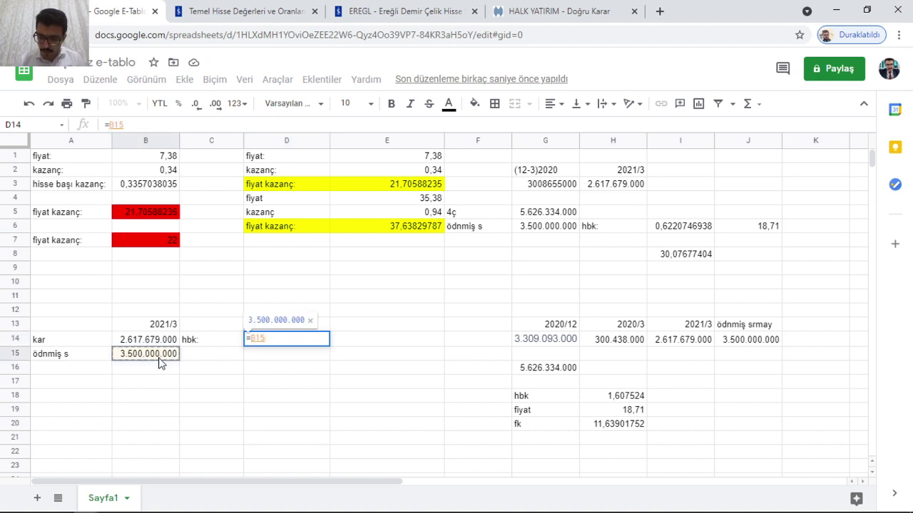
text(/)
click(161, 341)
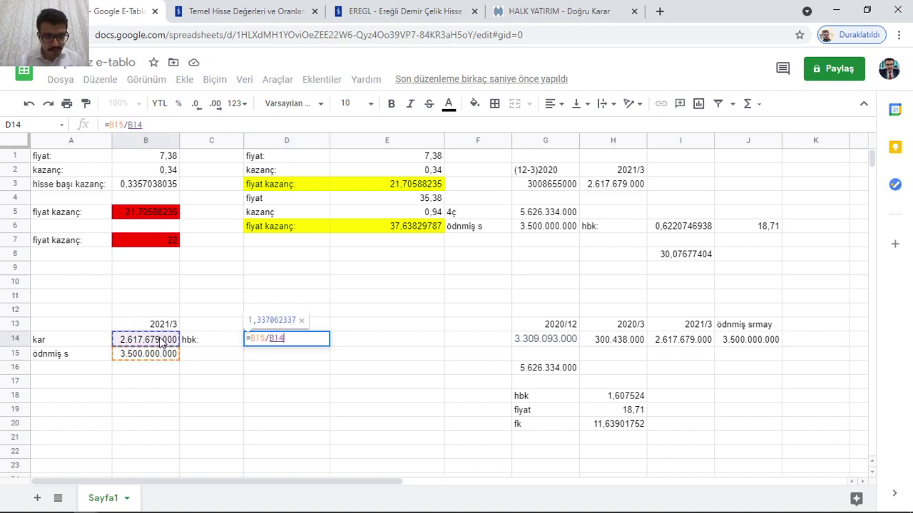
key(Return)
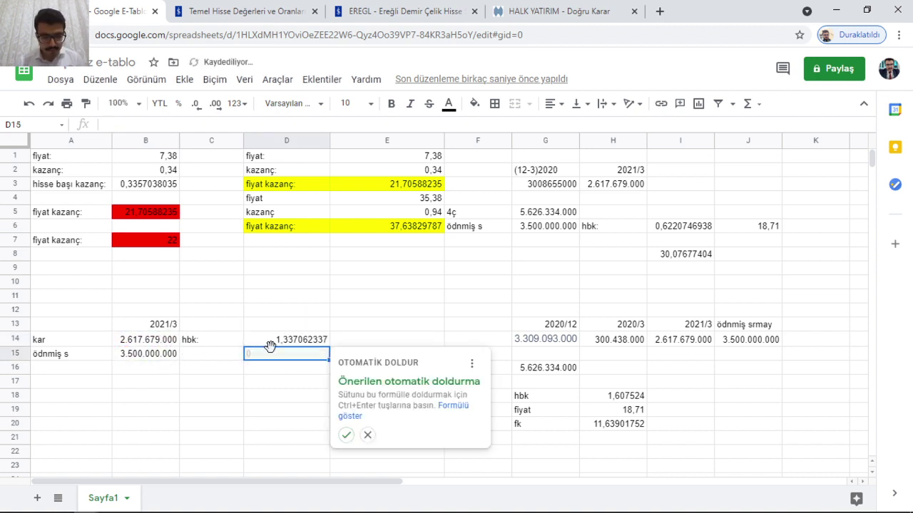
click(273, 398)
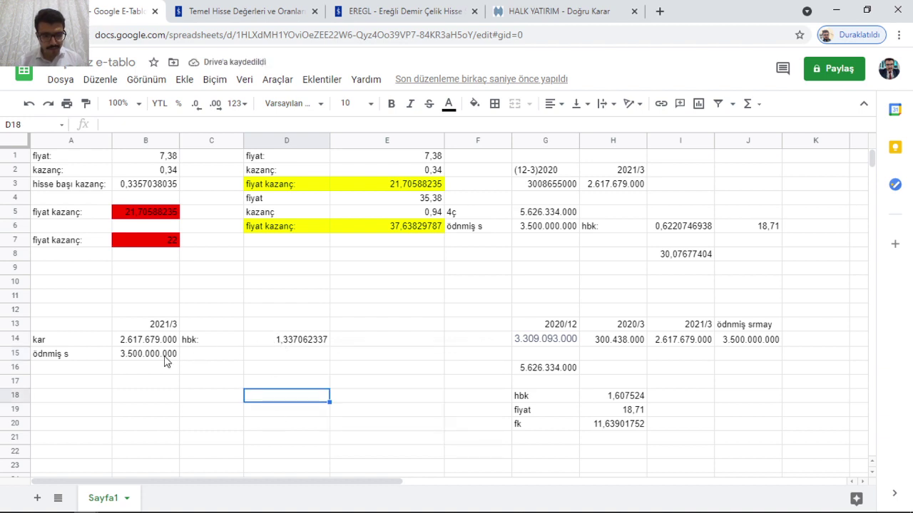
- Replace the formula in D14 with =B14/B15 to divide the profit by the paid-in capital
click(275, 344)
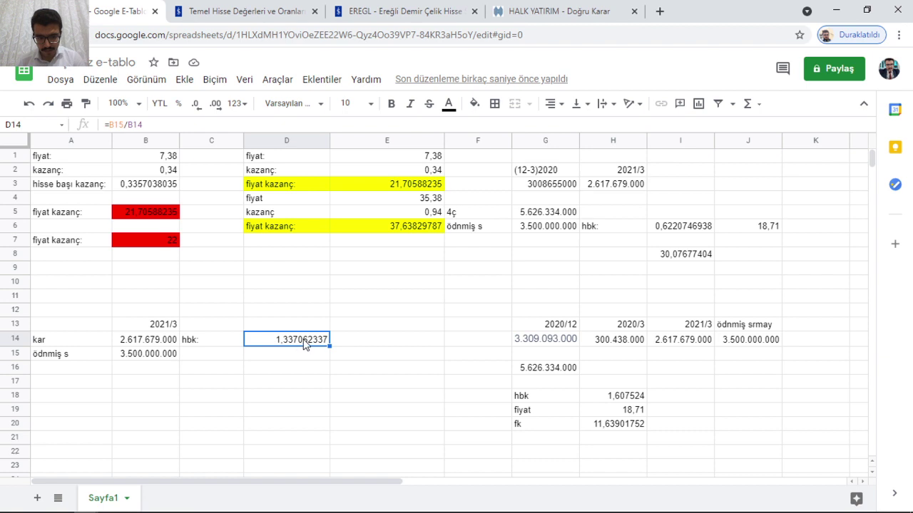
double_click(305, 340)
click(305, 341)
key(BackSpace)
key(BackSpace)
key(BackSpace)
key(BackSpace)
key(BackSpace)
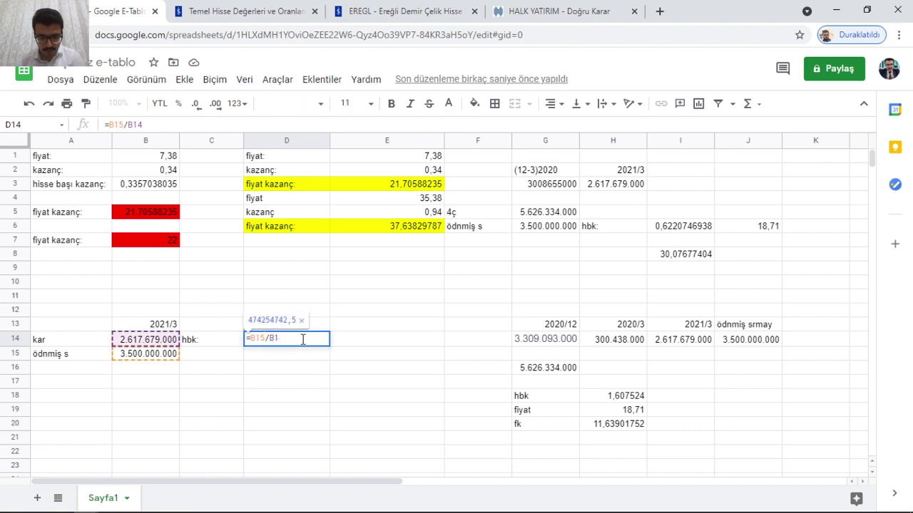
key(BackSpace)
key(BackSpace)
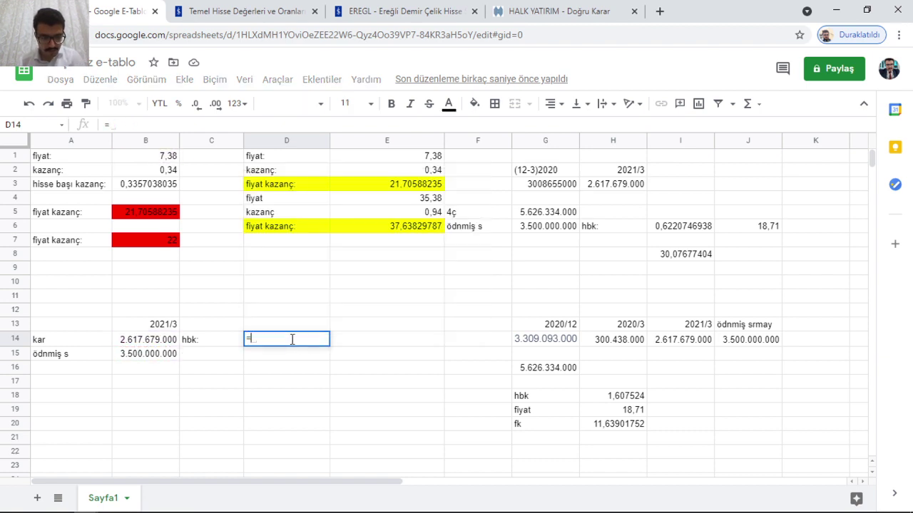
click(149, 342)
text(/)
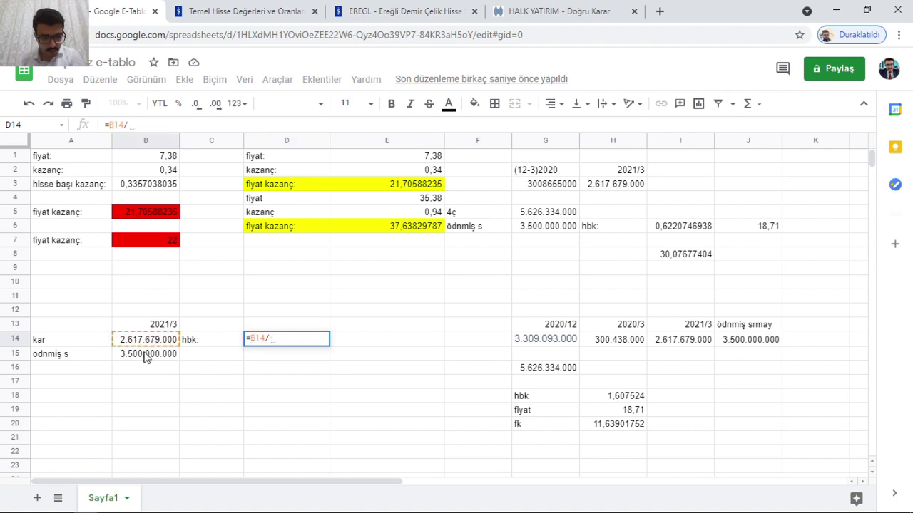
click(145, 356)
key(Return)
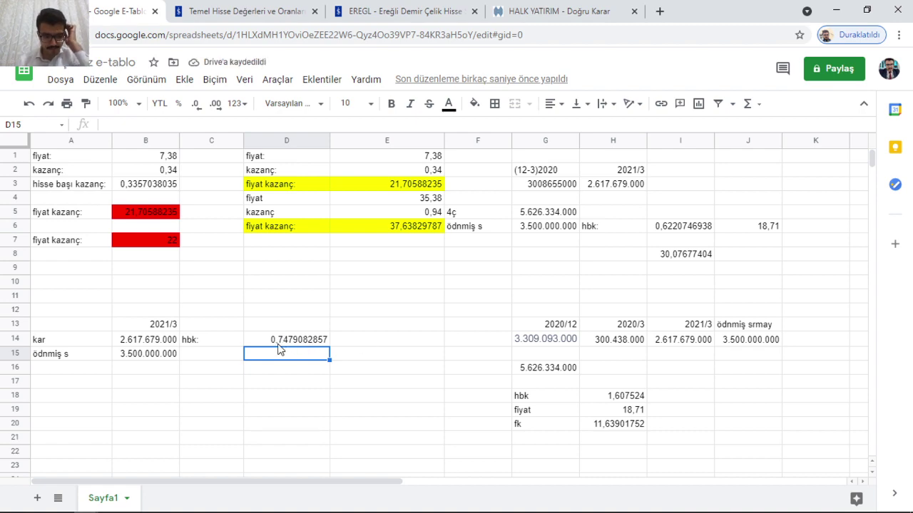
- Compare the hbk result in D14 with the 2021/03 Hisse Başı Kâr in Halk Yatırım's ÇARPANLAR table
click(549, 10)
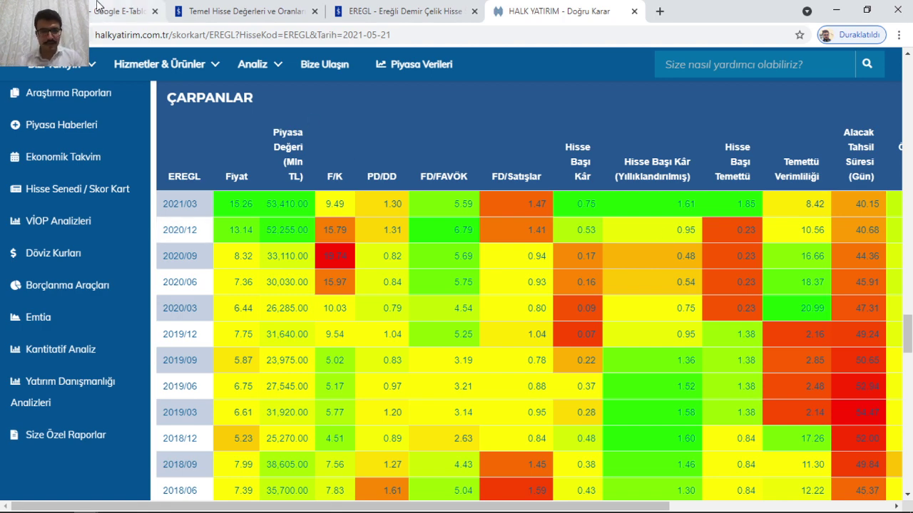
click(121, 11)
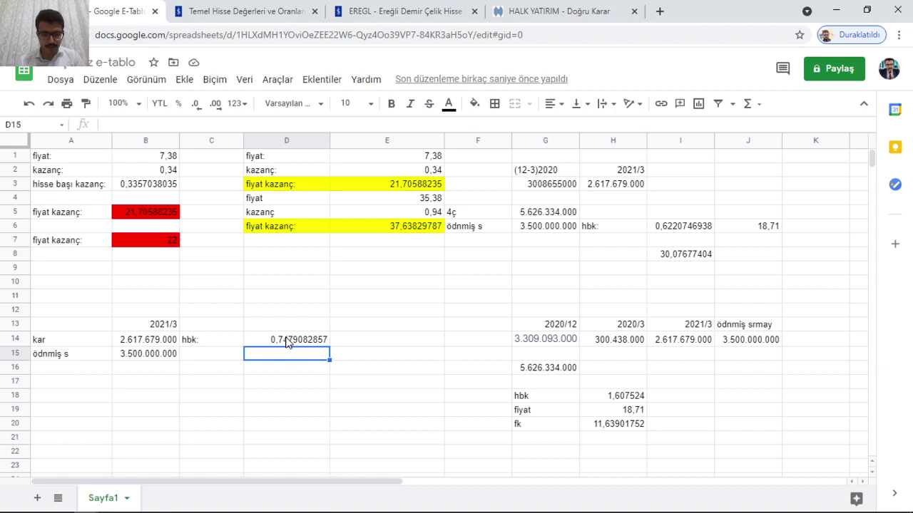
- Enter the share price 18,71 in cell B17
click(157, 389)
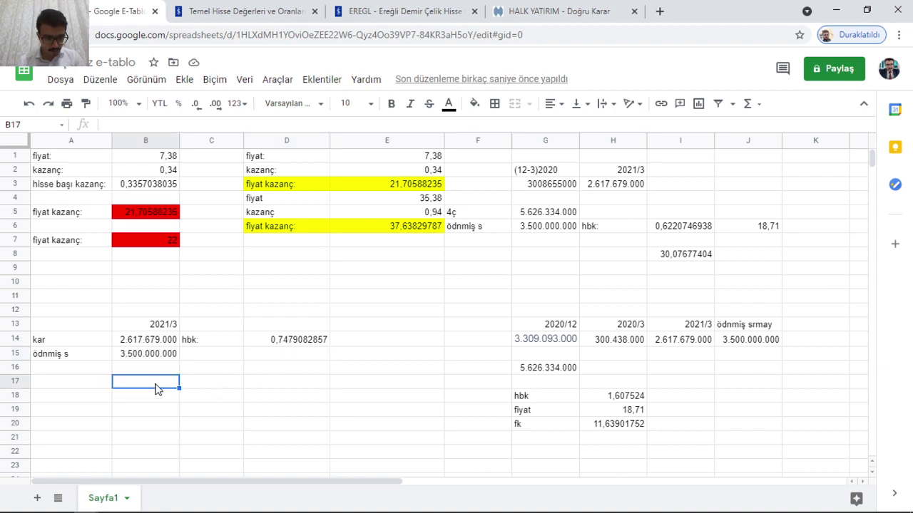
double_click(156, 383)
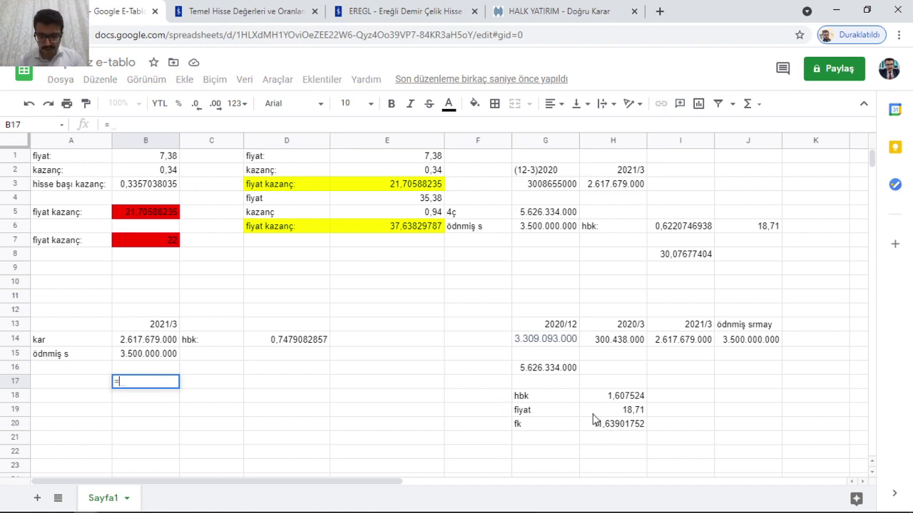
click(192, 385)
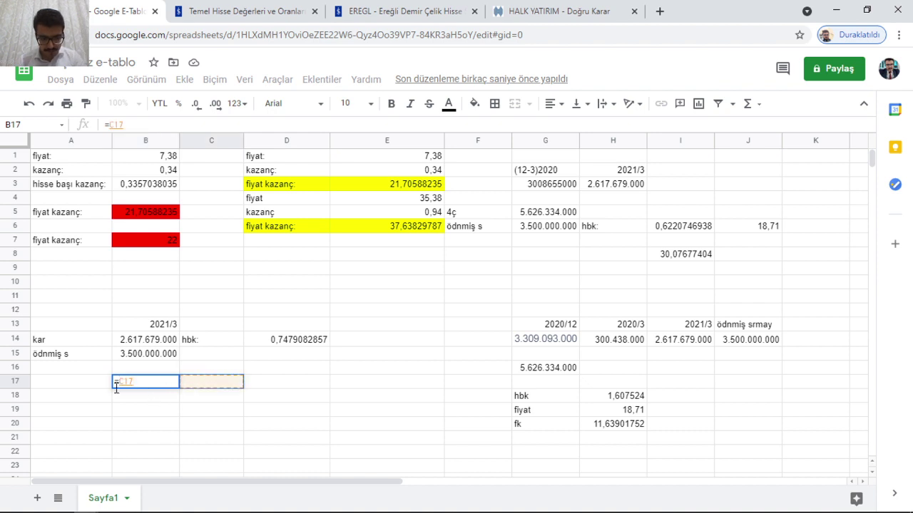
key(BackSpace)
key(BackSpace)
key(BackSpace)
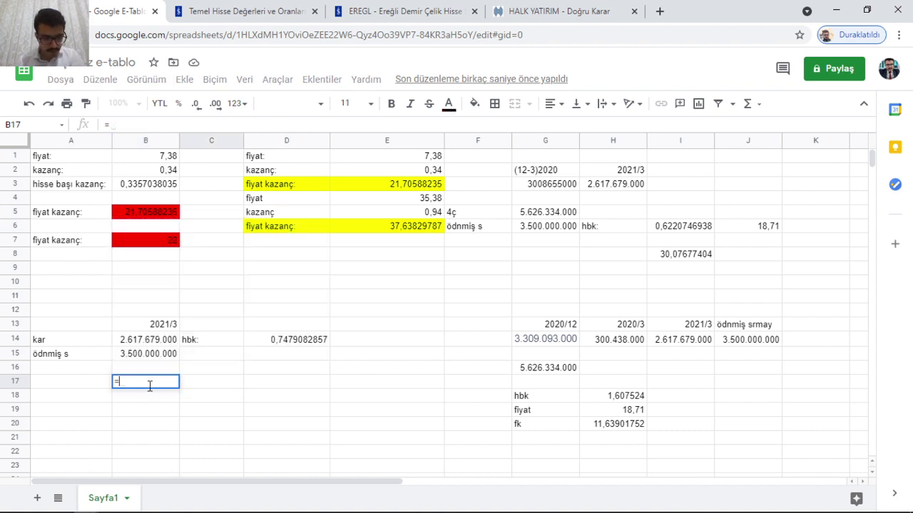
key(Escape)
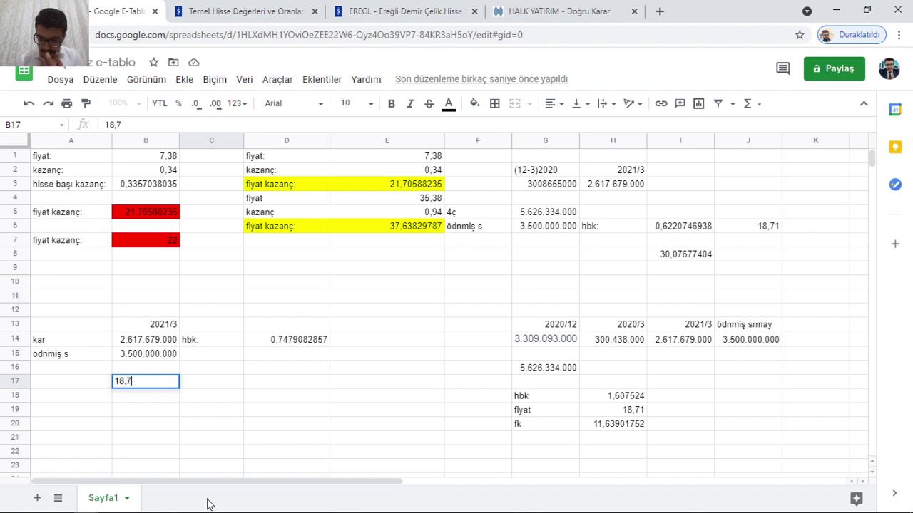
click(204, 383)
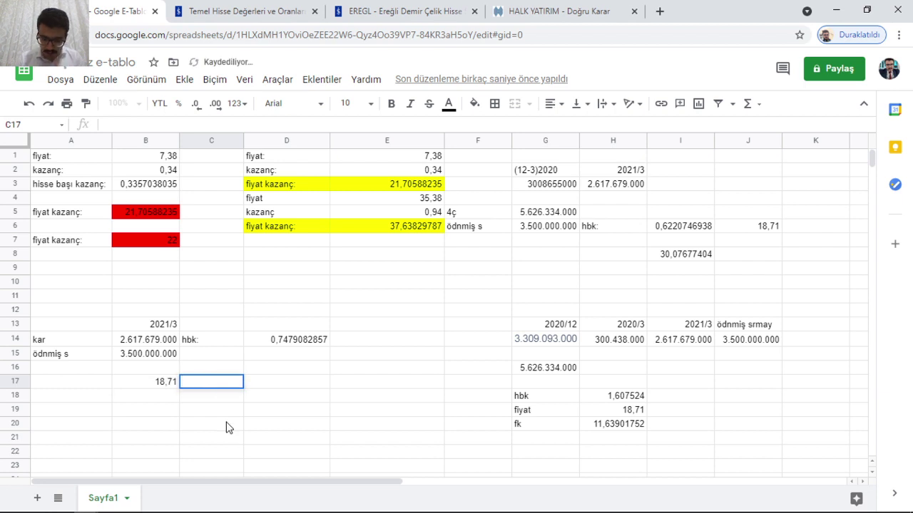
- Calculate the price/earnings ratio in C17 with the formula =B17/D14
text(=)
click(165, 384)
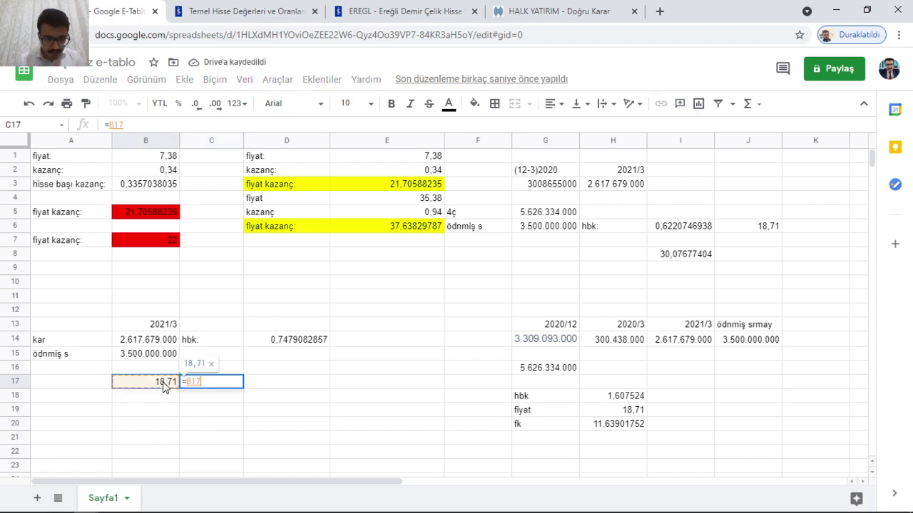
text(/)
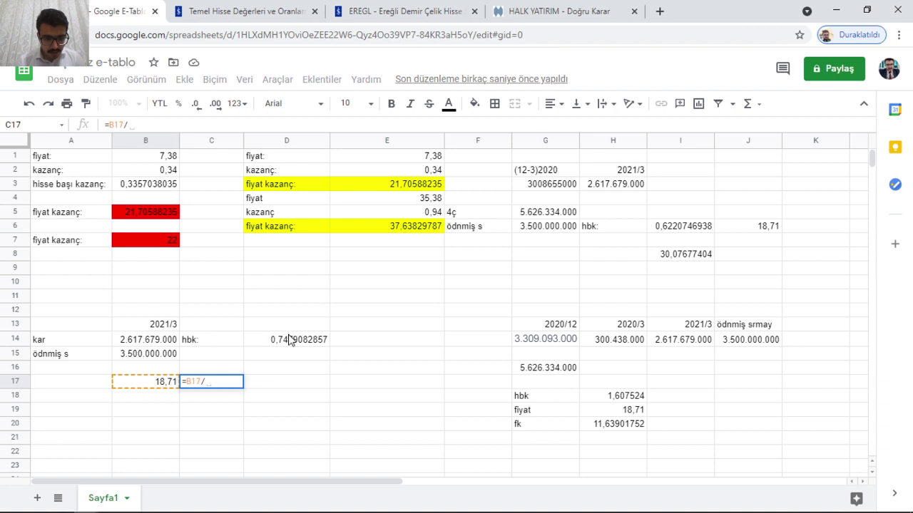
click(292, 341)
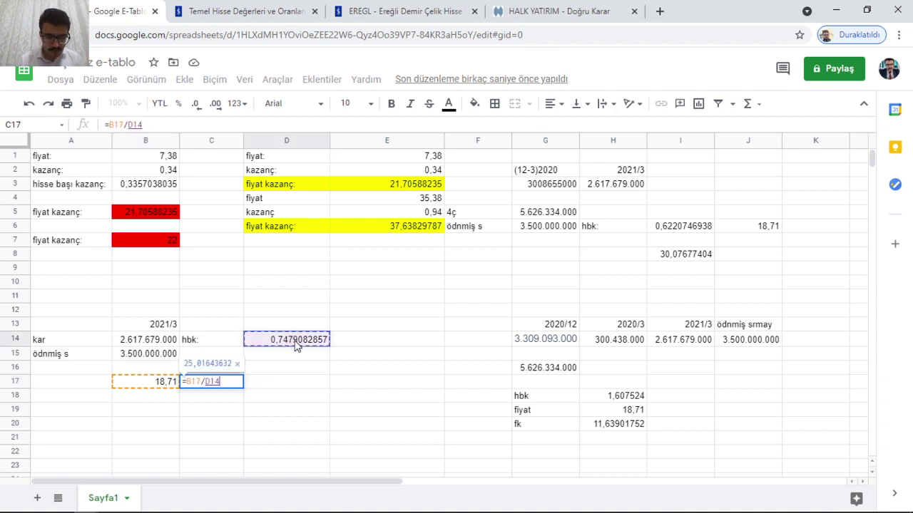
key(Return)
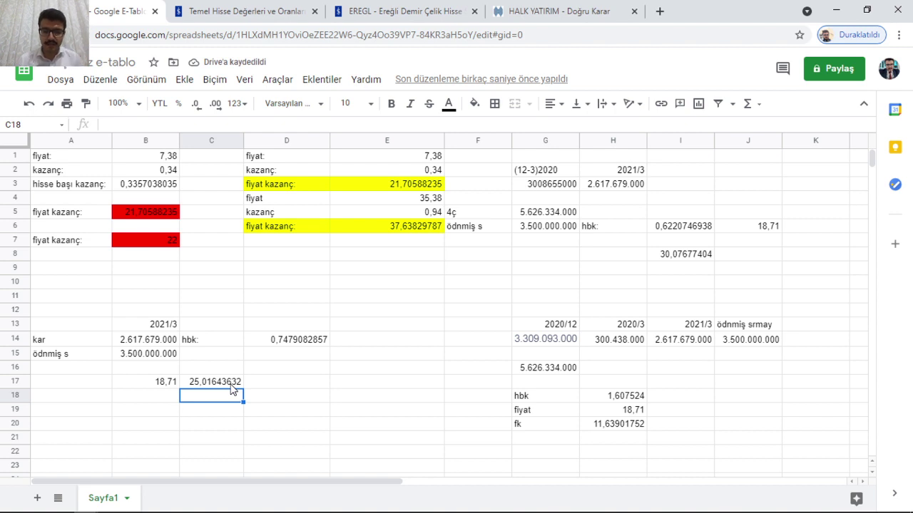
- Clear the price/earnings formula in C17 and the share price in B17
click(230, 385)
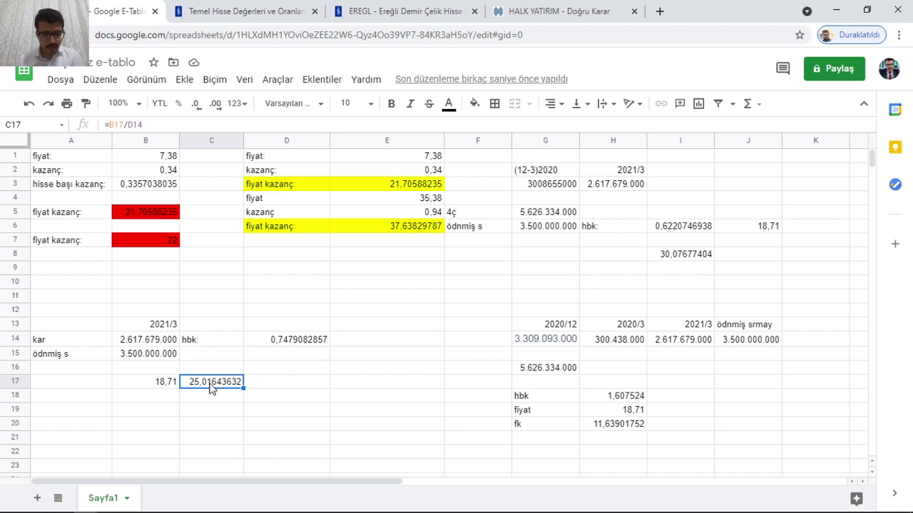
key(Delete)
click(170, 381)
key(Delete)
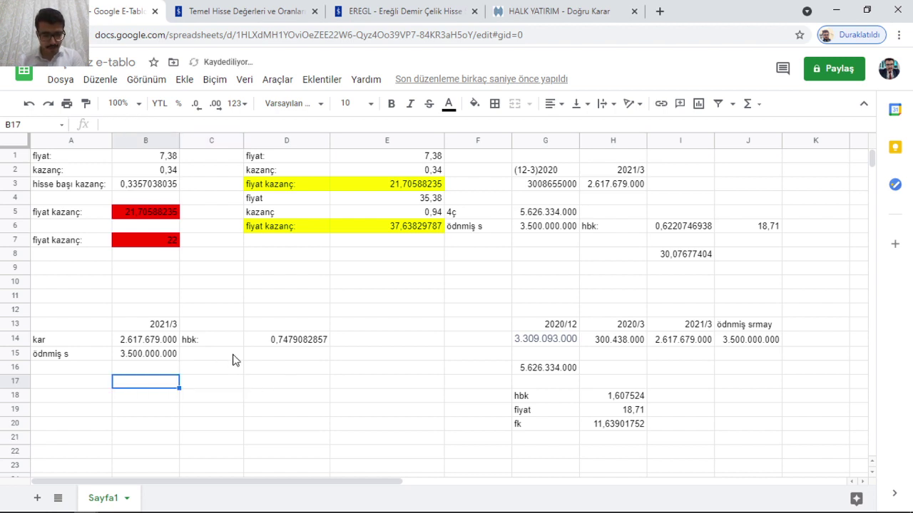
- Clear the hbk result in D14, the paid-in capital in B15, the profit in B14 and the hbk label in C14
click(273, 342)
key(Delete)
click(165, 355)
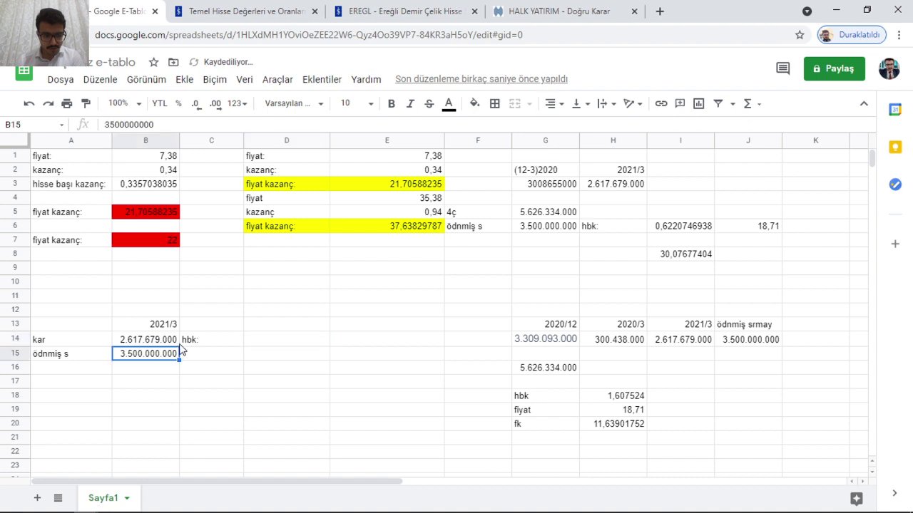
key(Delete)
click(164, 343)
key(Delete)
click(171, 322)
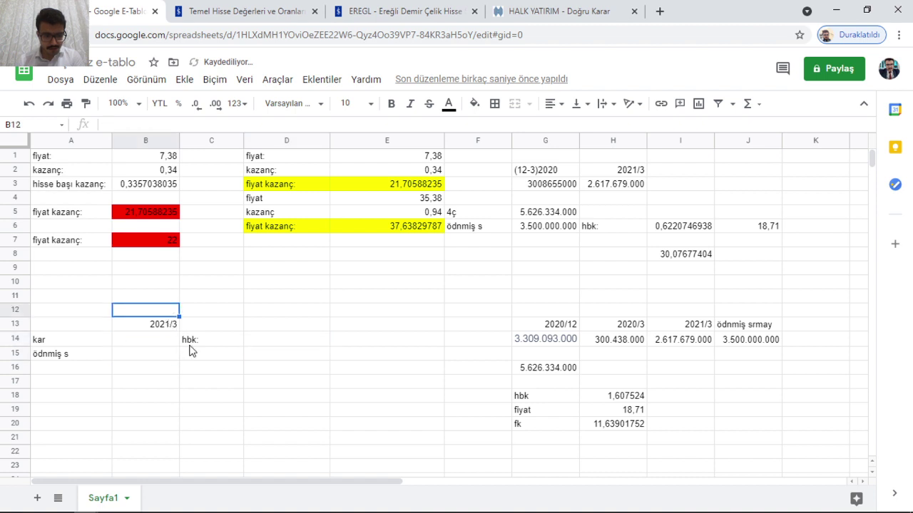
click(197, 340)
key(Delete)
- Enter the period heading 2021/6 in C13, beside the 2021/3 heading
click(200, 327)
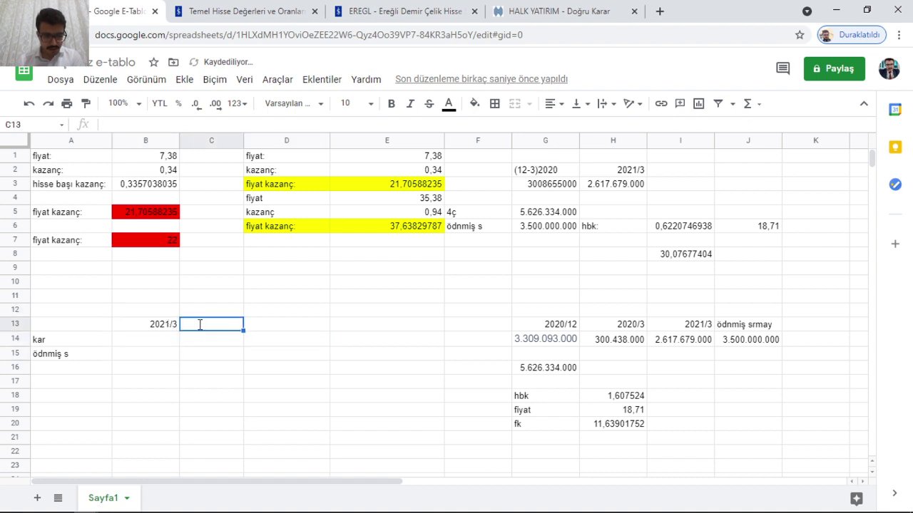
text(20)
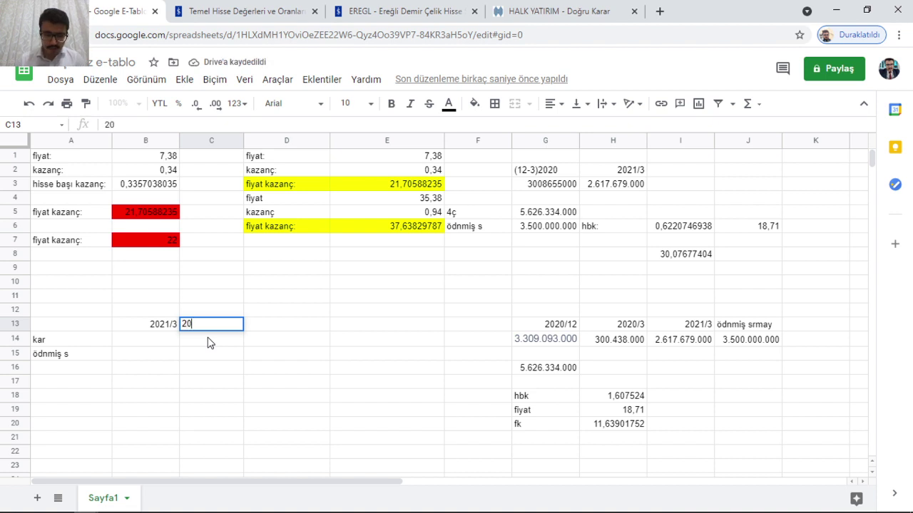
text(21/6)
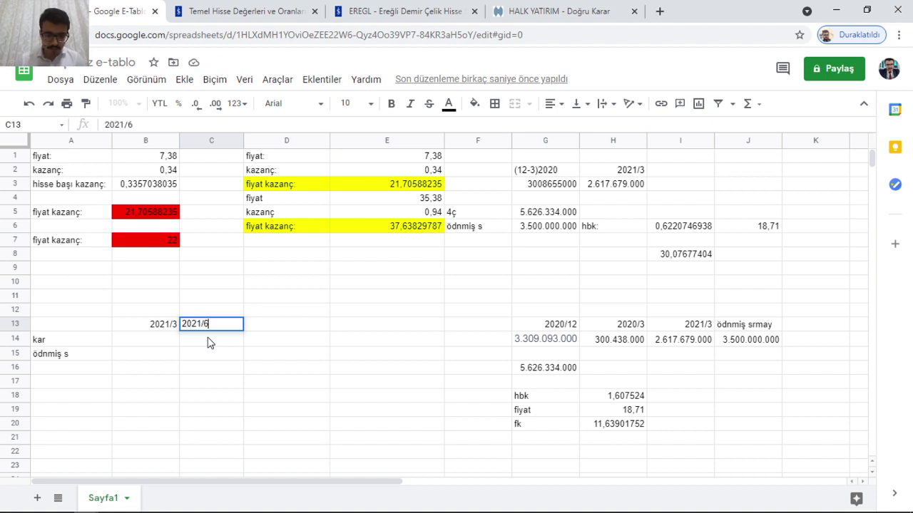
click(169, 330)
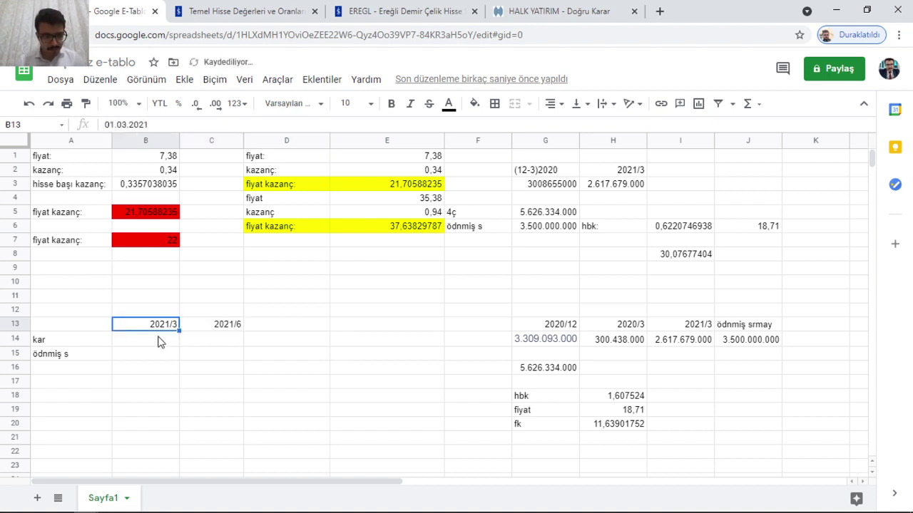
- In EREGL's financial statements on İş Yatırım, set the first period column to 2020/6 and the second to 2020/3
click(156, 343)
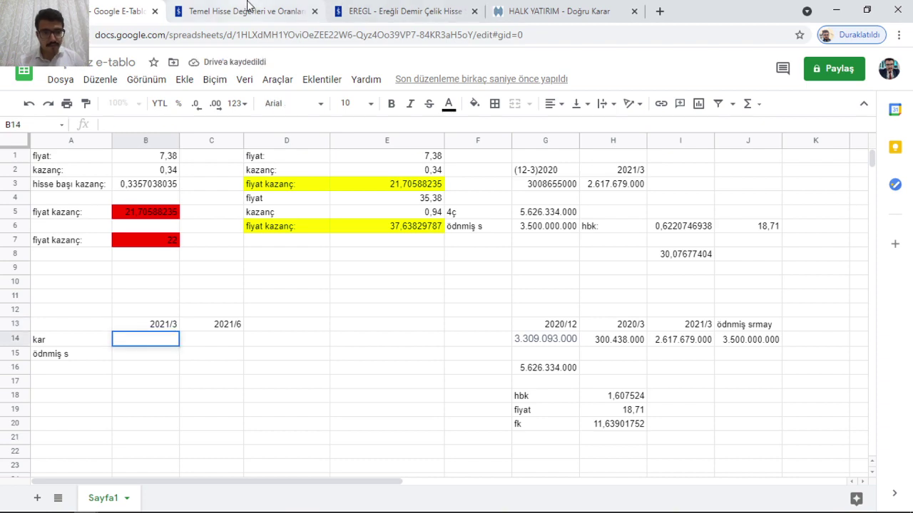
click(292, 8)
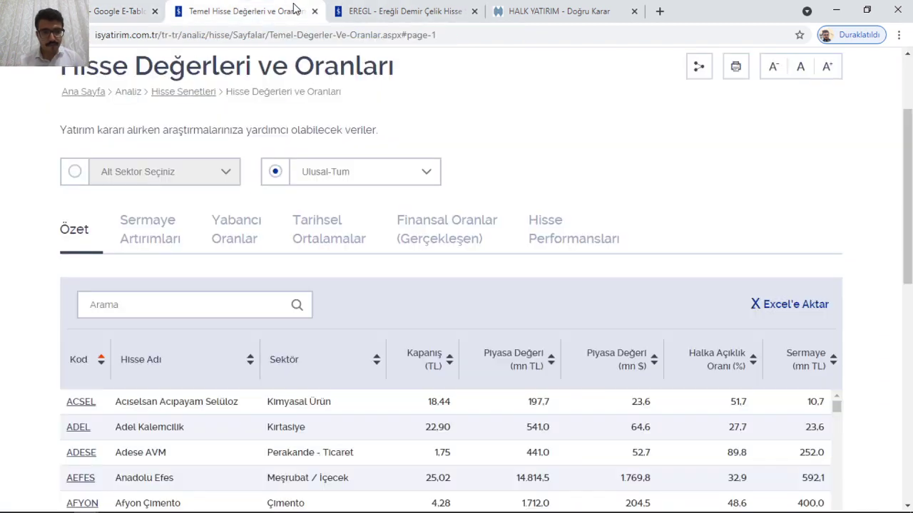
click(391, 5)
scroll(526, 307, up, 15)
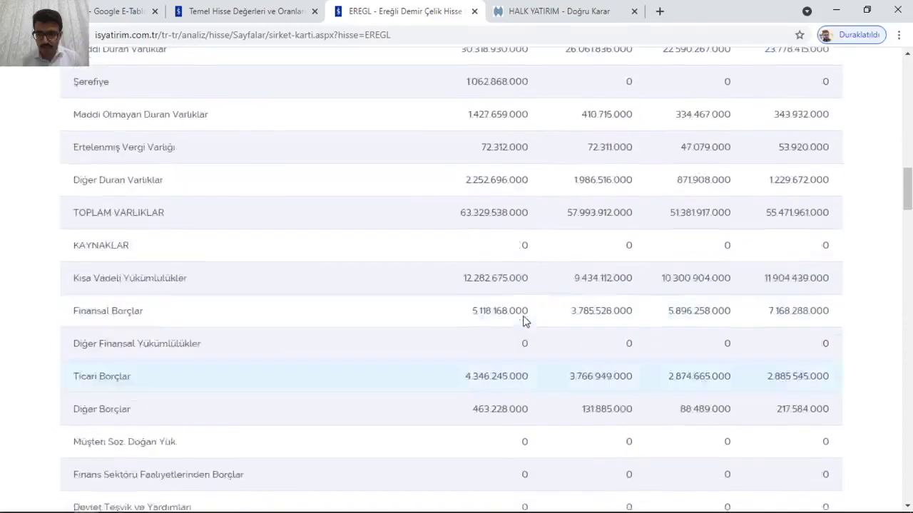
scroll(524, 320, up, 10)
scroll(520, 325, down, 4)
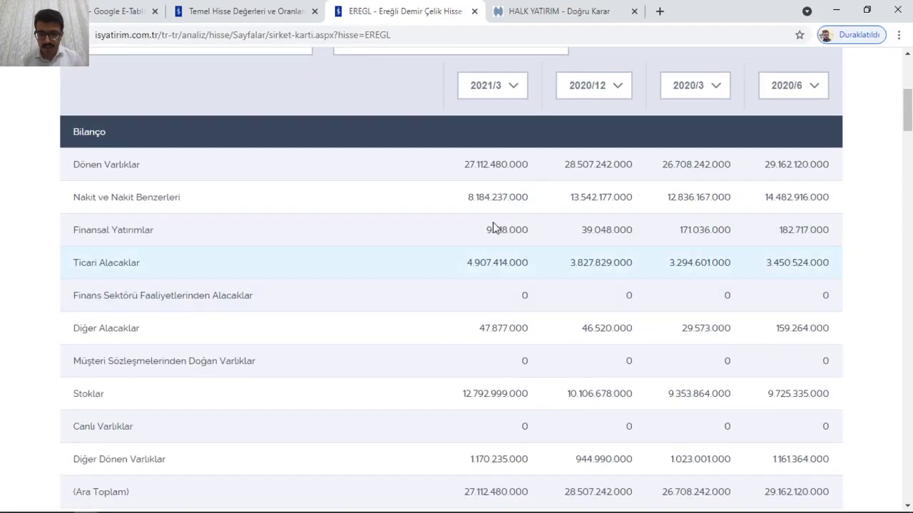
click(510, 85)
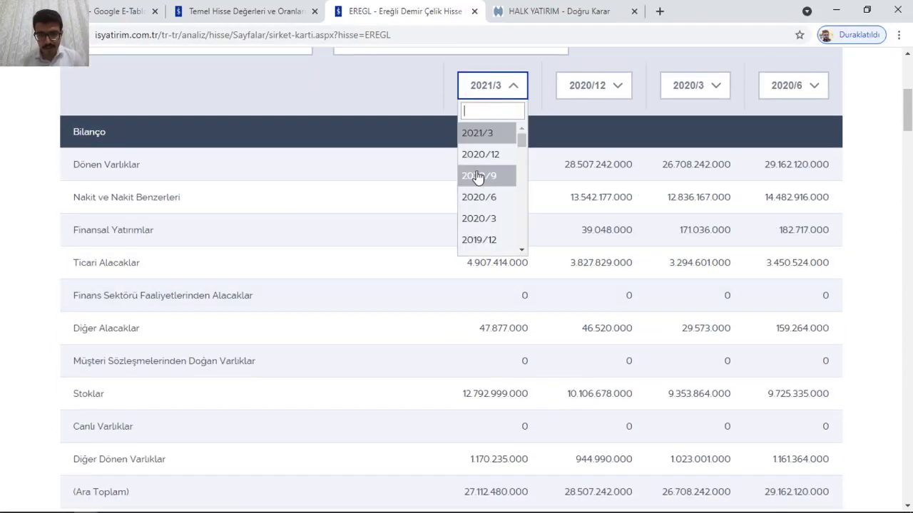
click(479, 198)
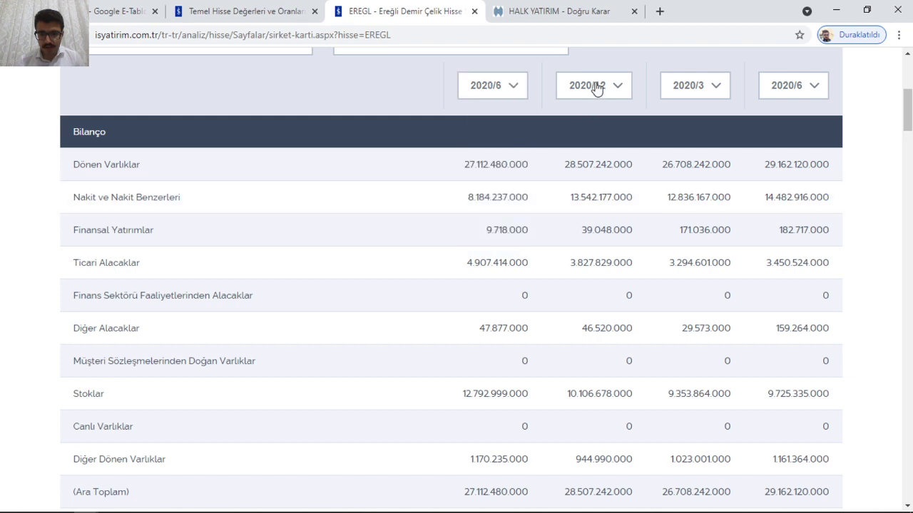
click(597, 87)
click(585, 217)
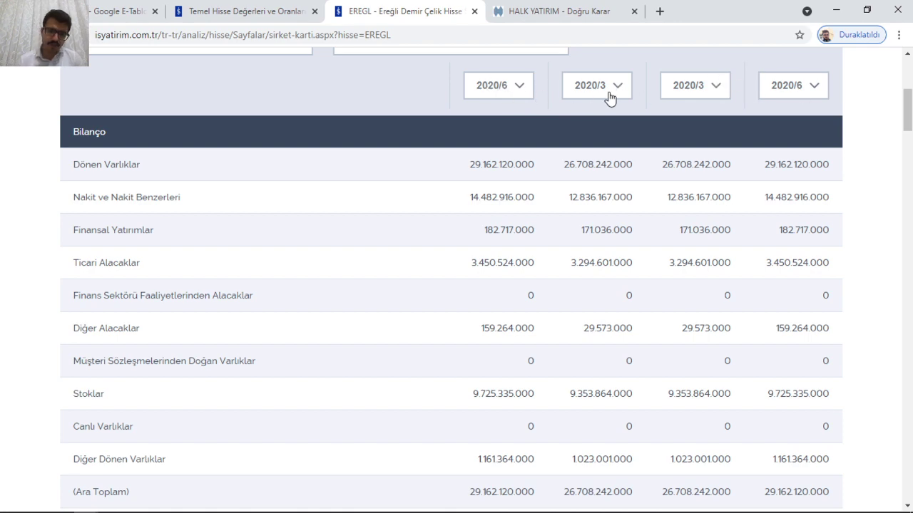
- Copy the 2020/3 Ana Ortaklık Payları value 300.438.000 from EREGL's income statement into cell B14 of the spreadsheet
scroll(542, 344, down, 15)
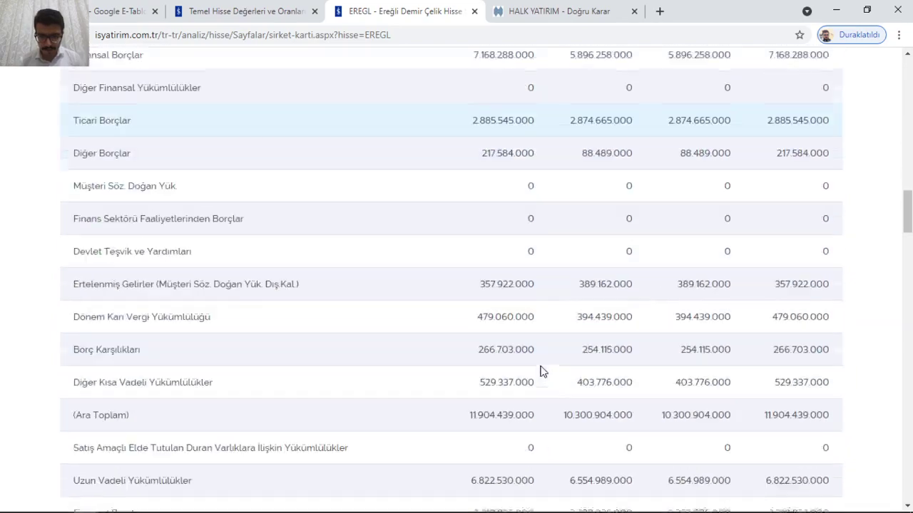
scroll(540, 371, down, 12)
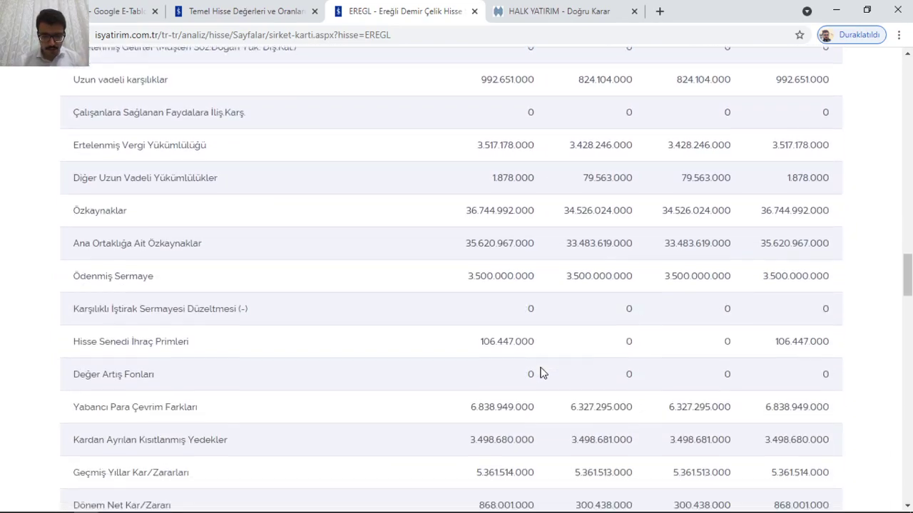
scroll(540, 371, down, 10)
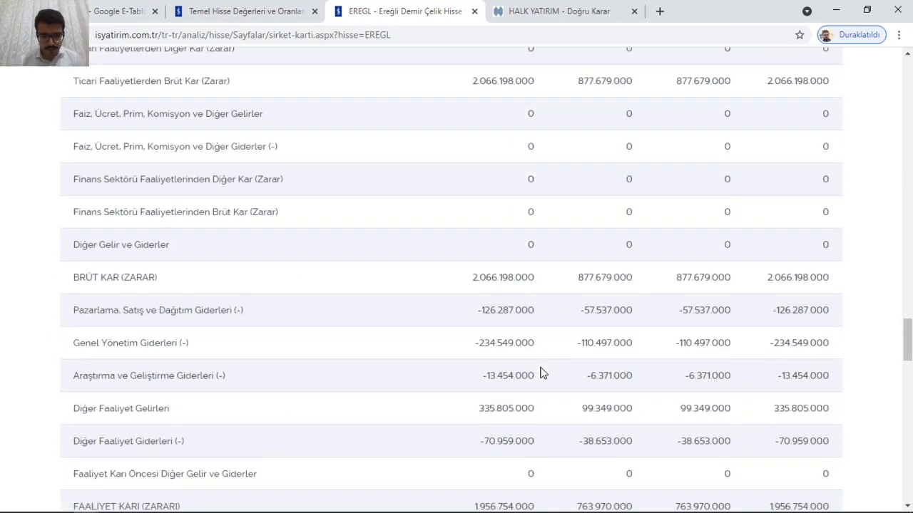
scroll(540, 372, down, 12)
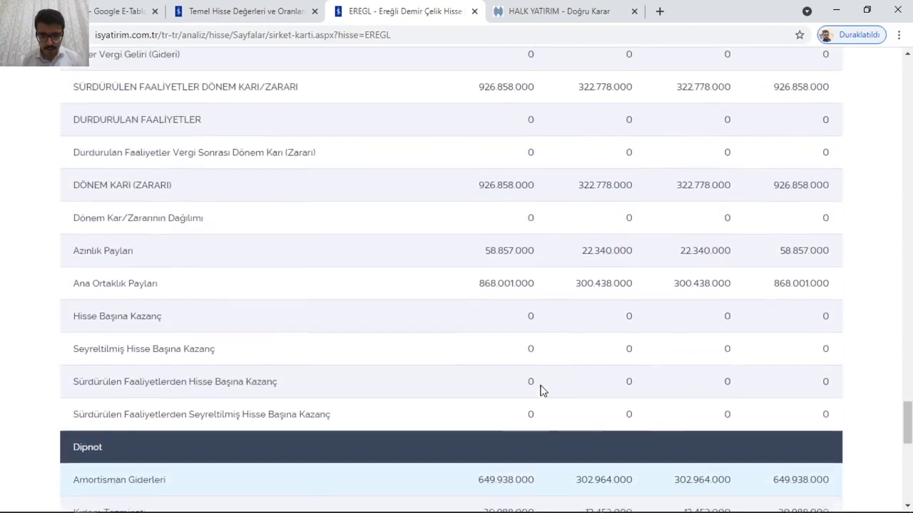
scroll(607, 385, up, 2)
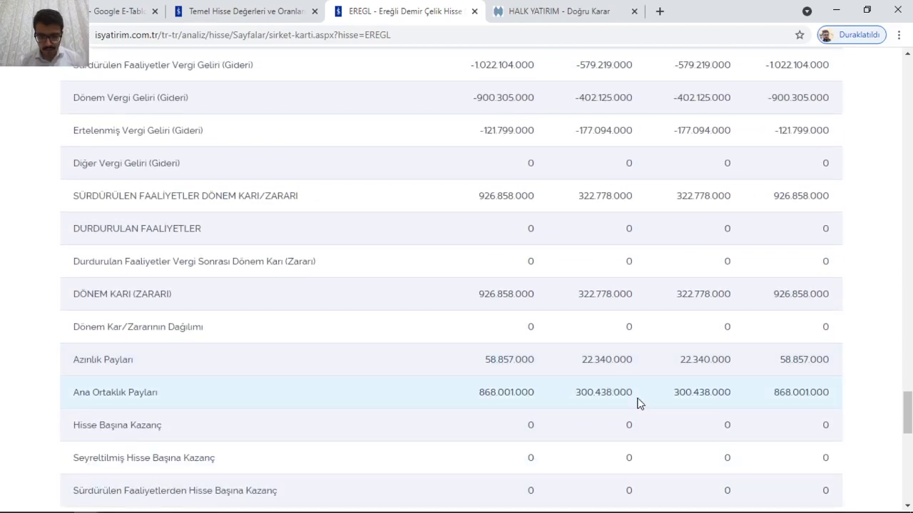
drag(626, 391, 567, 404)
drag(635, 392, 574, 397)
key(ctrl+c)
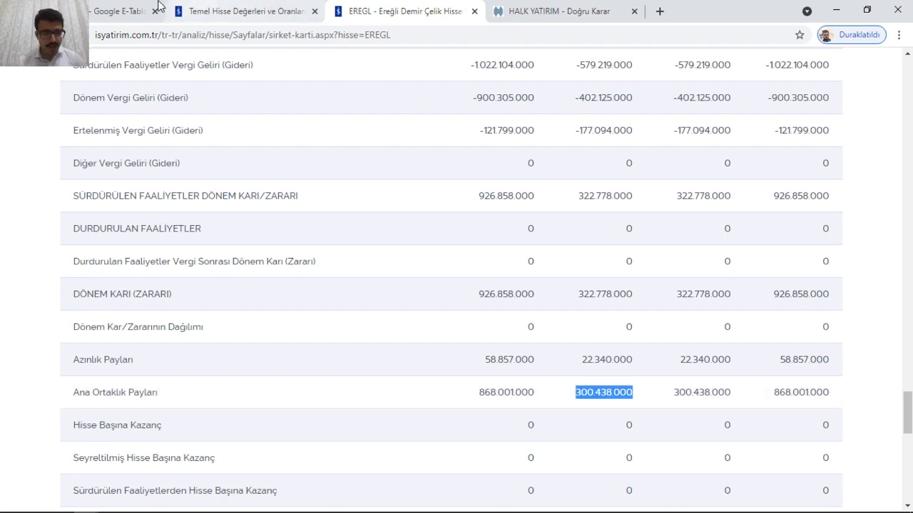
click(107, 10)
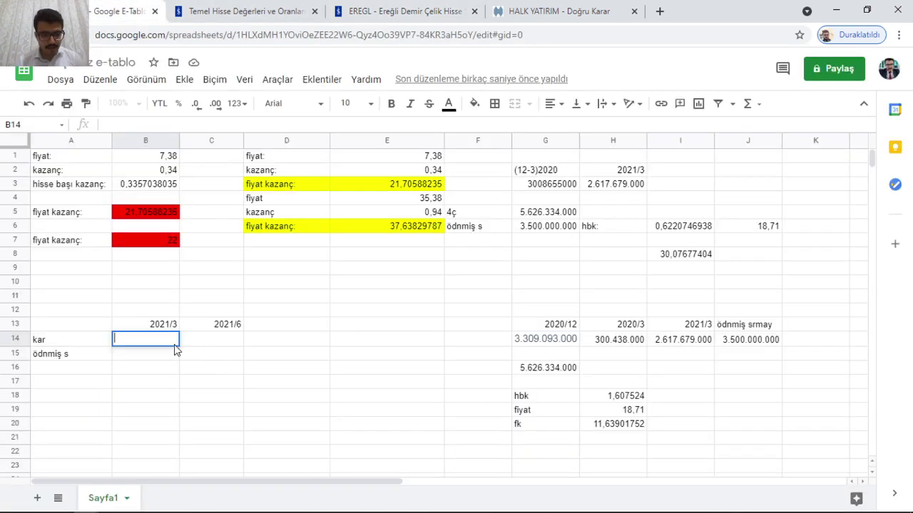
key(ctrl+v)
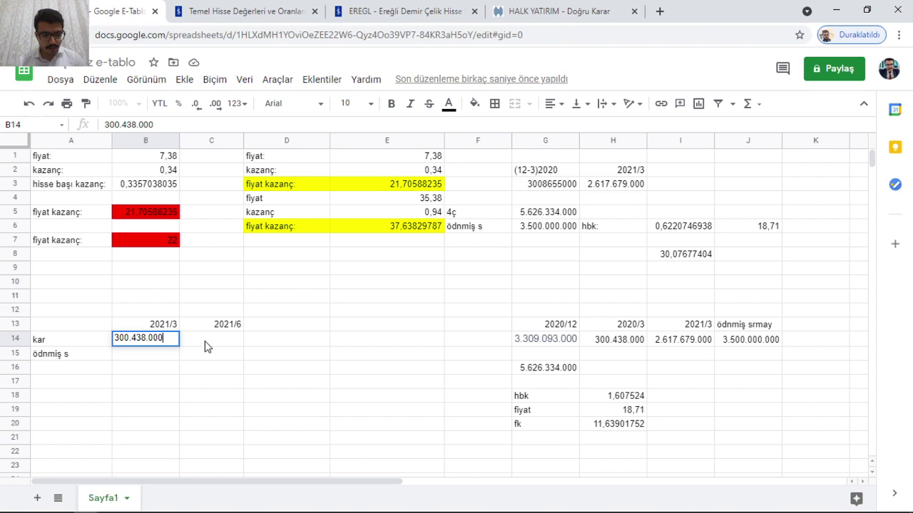
click(204, 341)
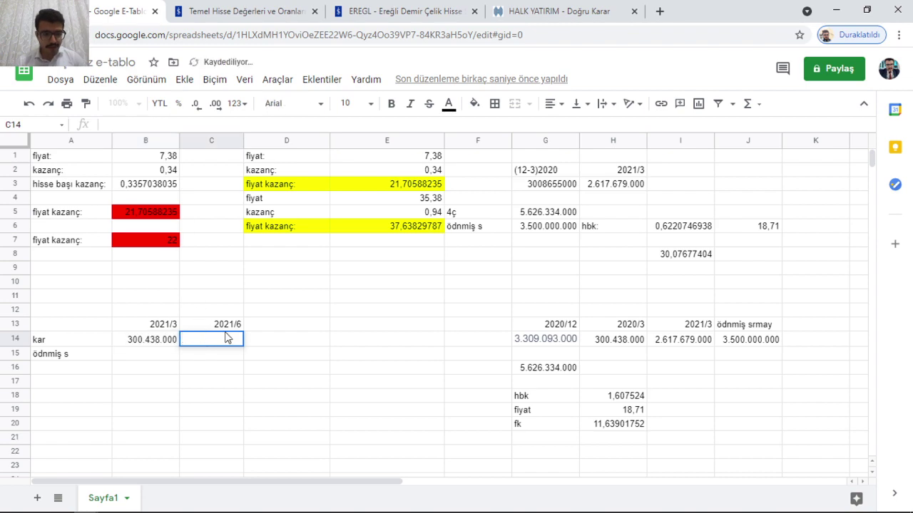
- Copy the 2020/6 Ana Ortaklık Payları value 868.001.000 from EREGL's income statement into cell C14 of the spreadsheet
click(260, 11)
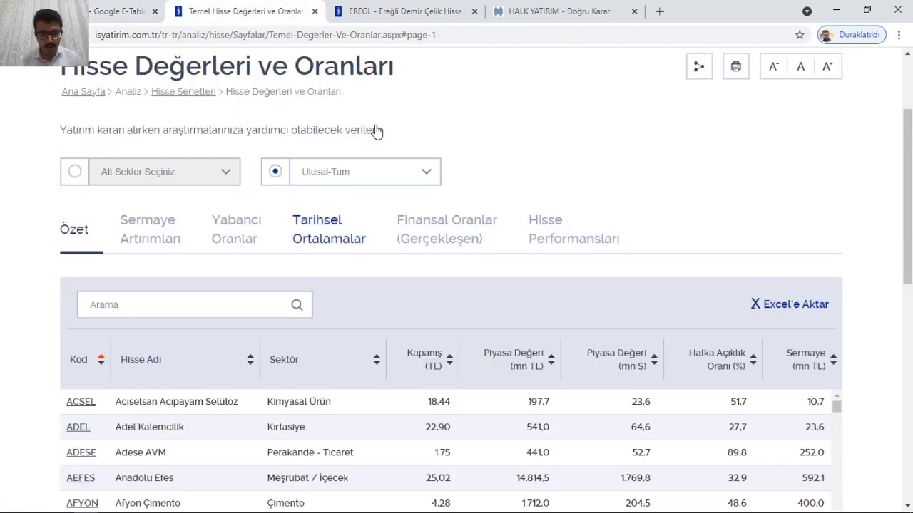
click(397, 13)
drag(535, 393, 470, 396)
key(ctrl+c)
click(121, 10)
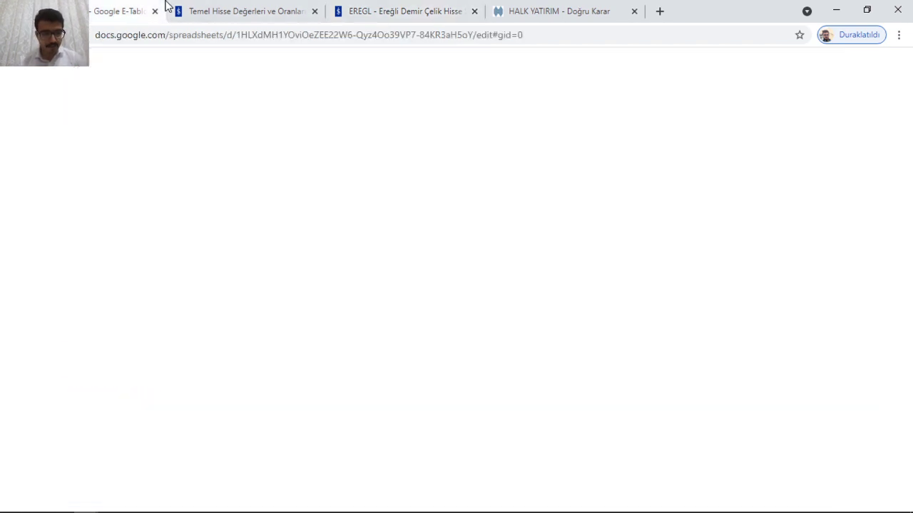
key(ctrl+v)
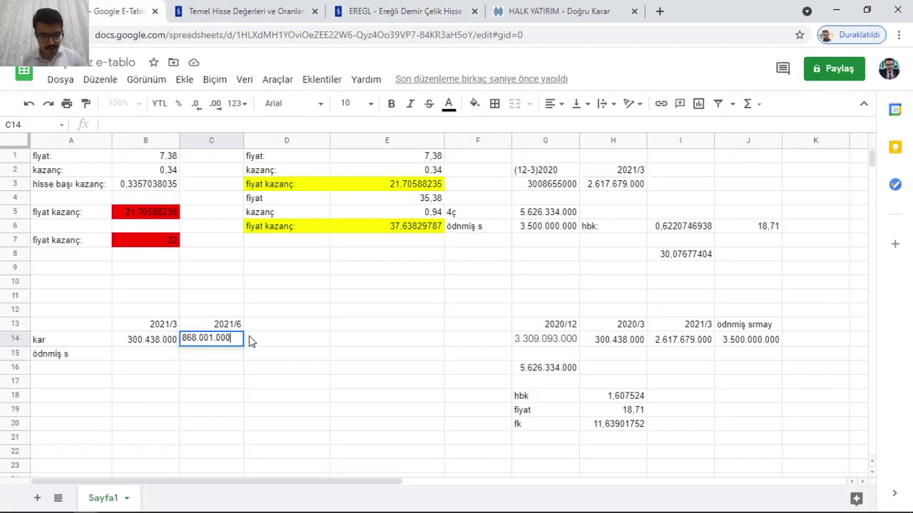
click(278, 340)
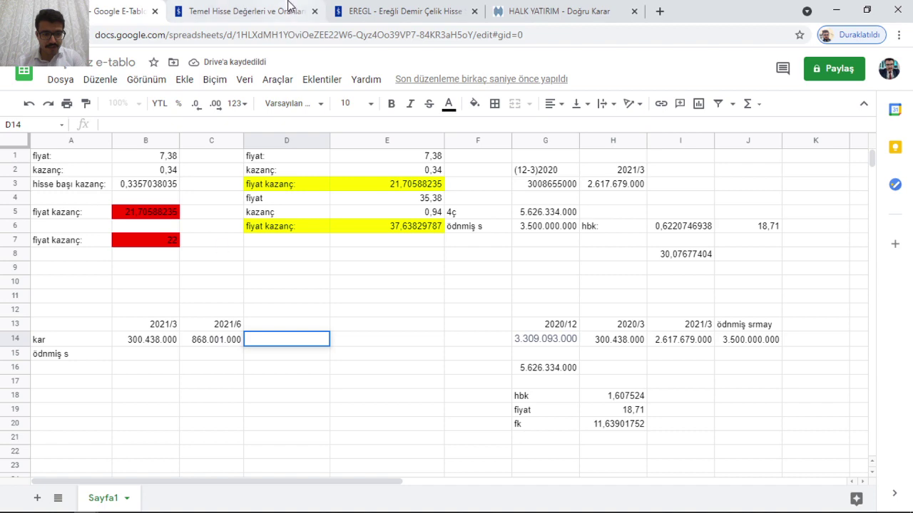
- Calculate the second-quarter profit in D14 by subtracting B14 from C14, after checking the Ana Ortaklık Payları figures in EREGL's income statement
click(235, 9)
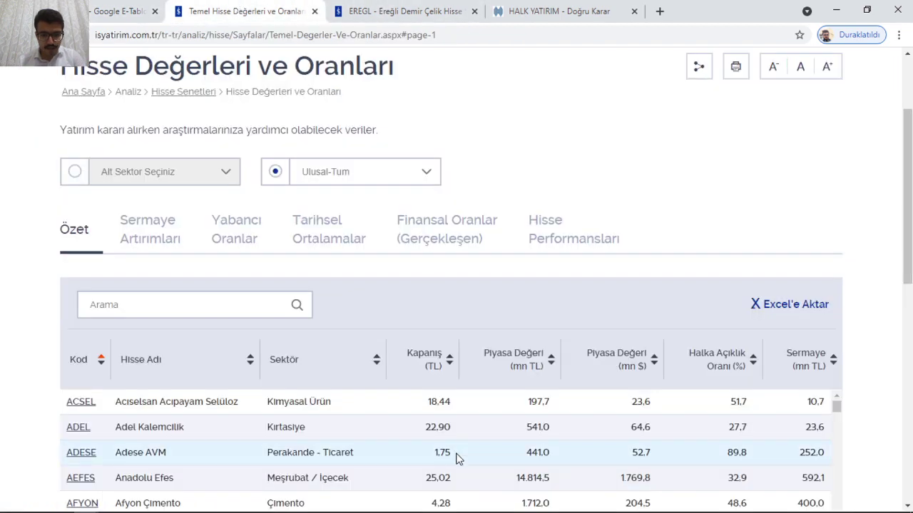
click(404, 10)
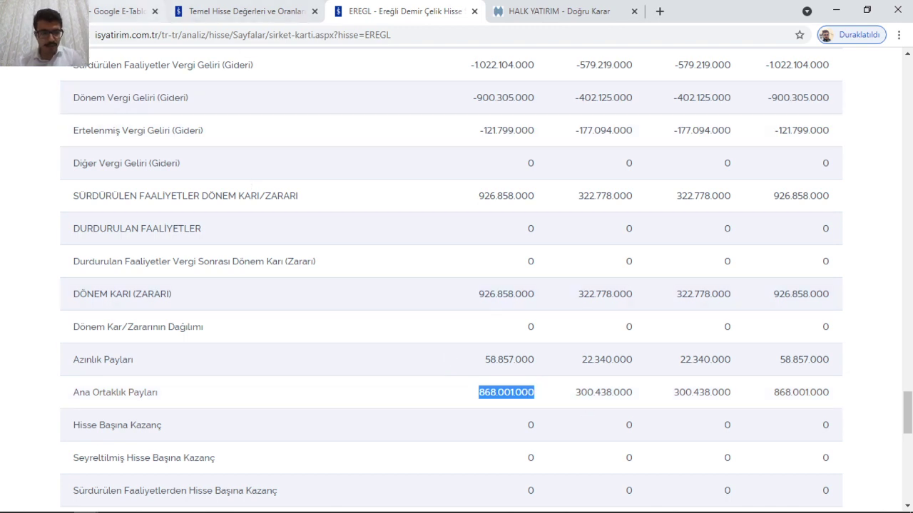
click(121, 11)
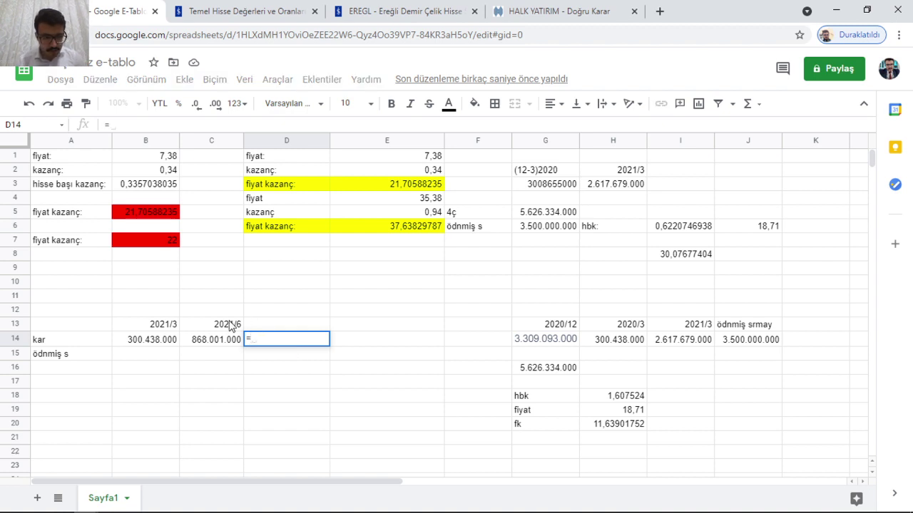
click(208, 342)
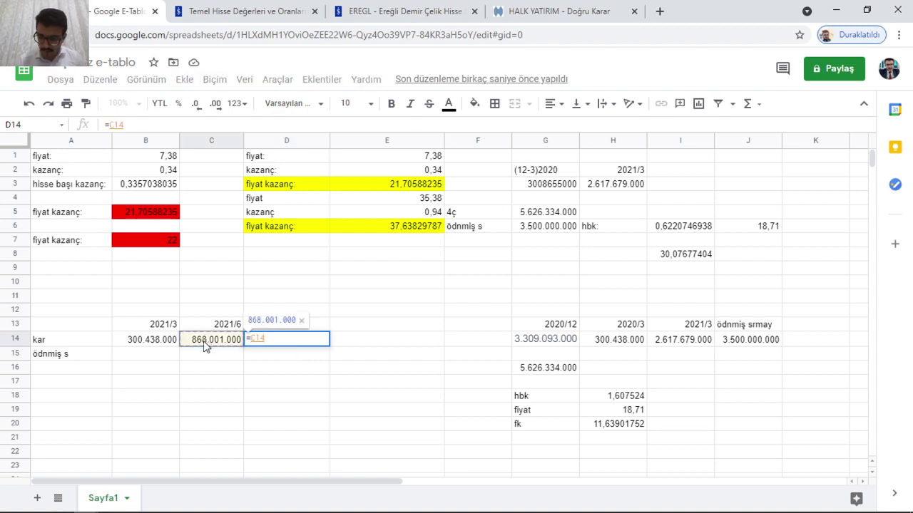
text(-)
click(164, 343)
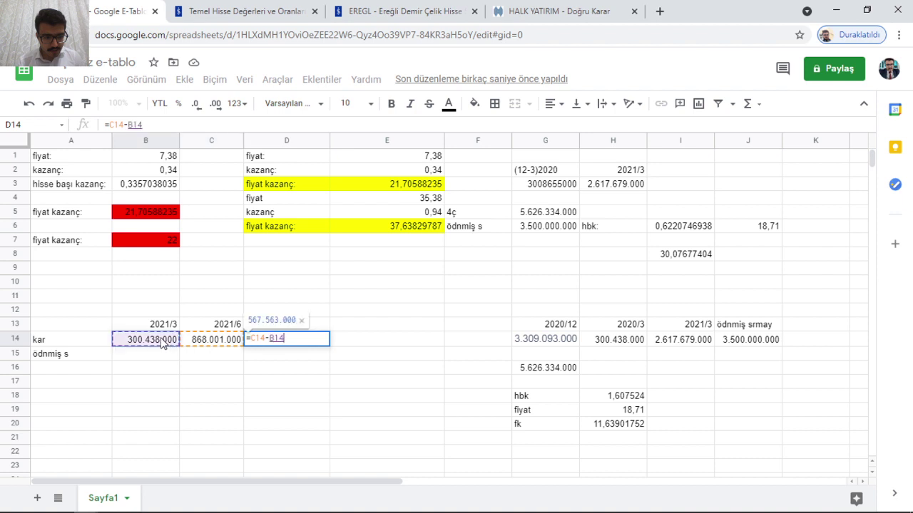
key(Return)
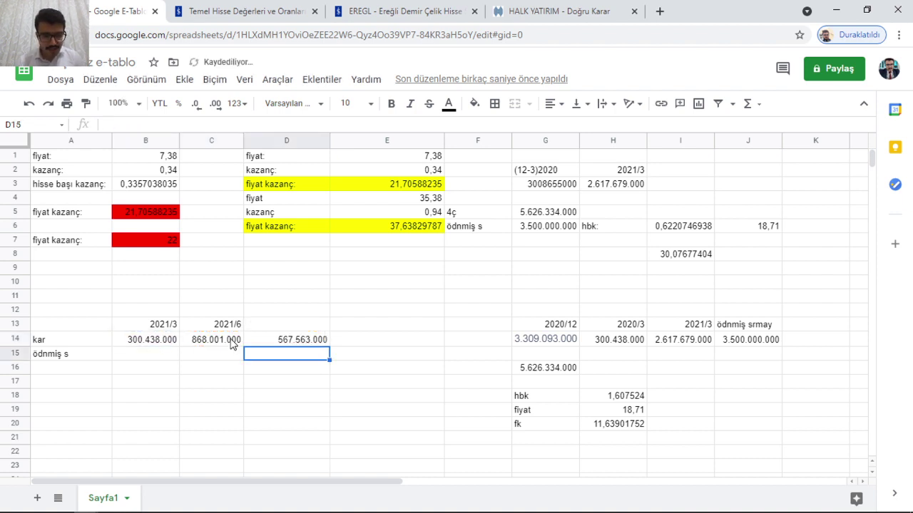
- Enter the period heading 2021/6 in D13, above the quarterly profit
click(314, 325)
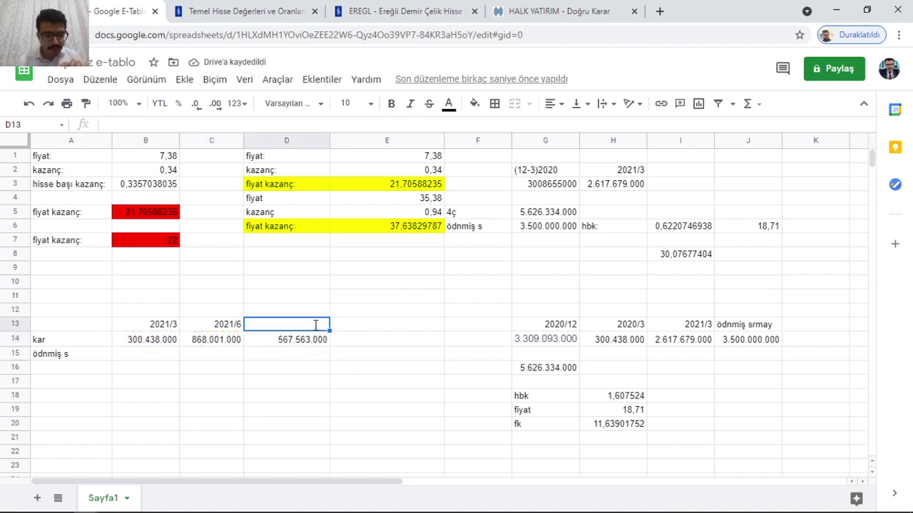
text(2)
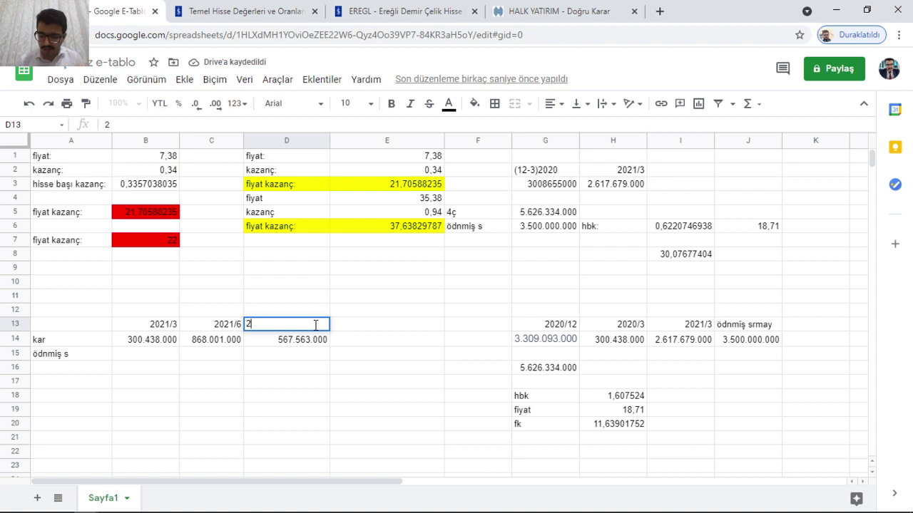
text(021/)
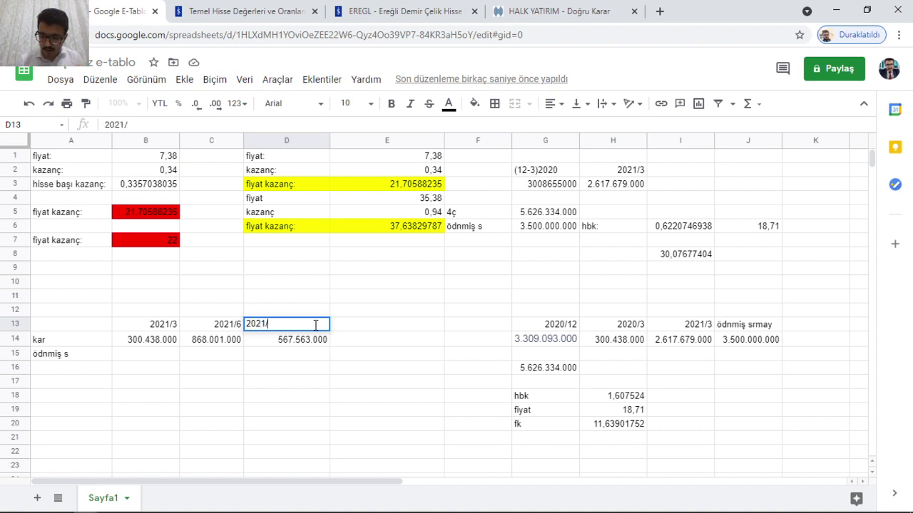
text(6)
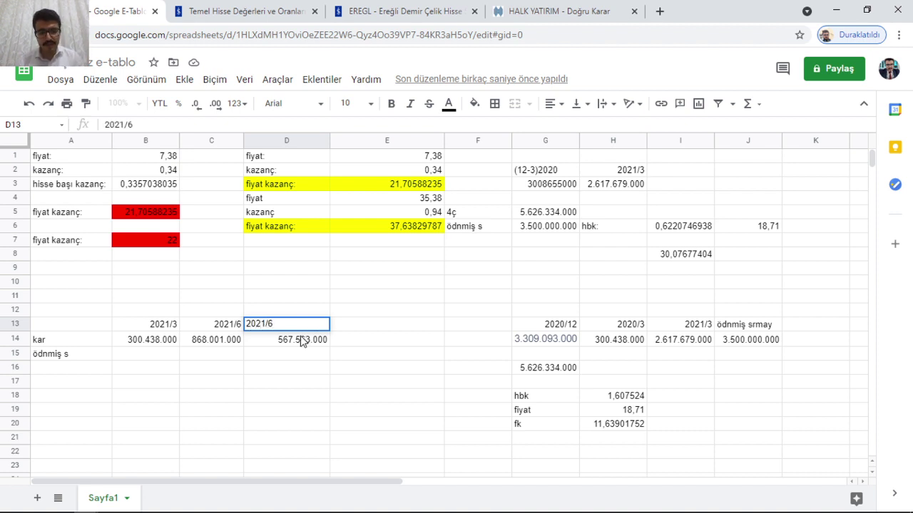
key(Return)
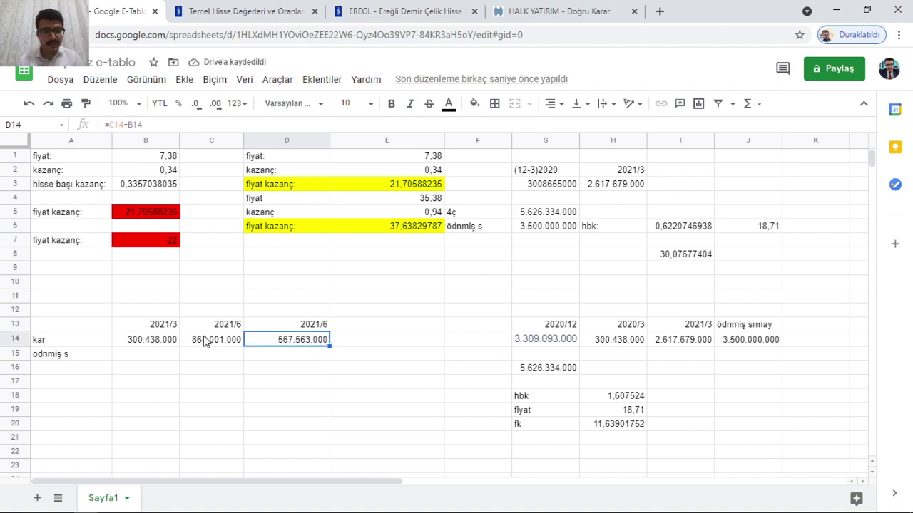
click(283, 368)
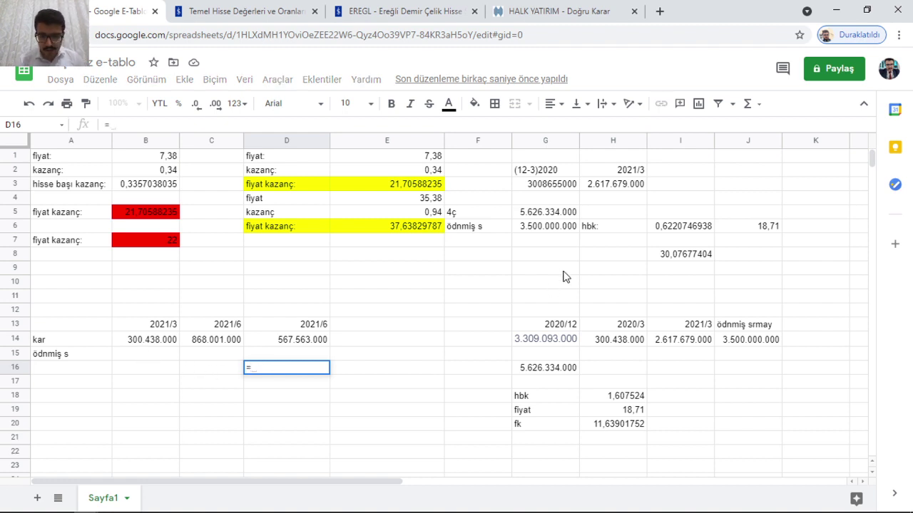
click(546, 230)
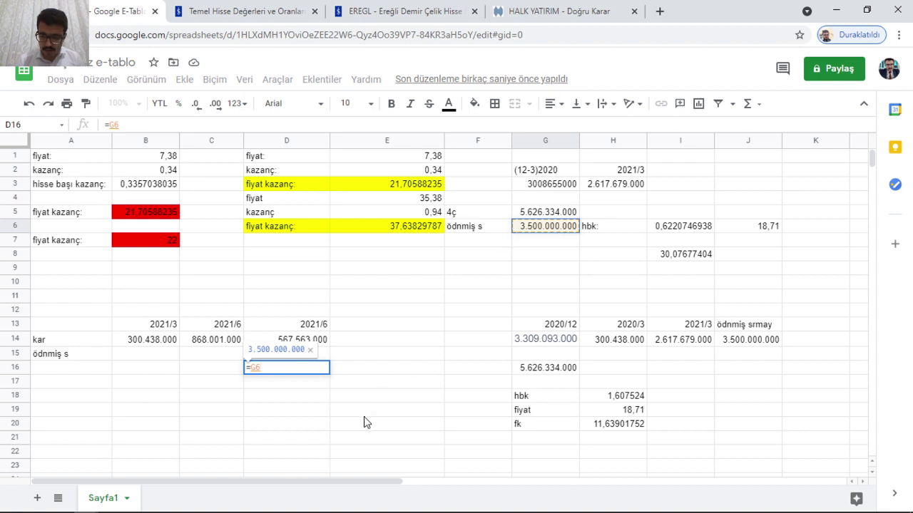
key(BackSpace)
key(BackSpace)
key(BackSpace)
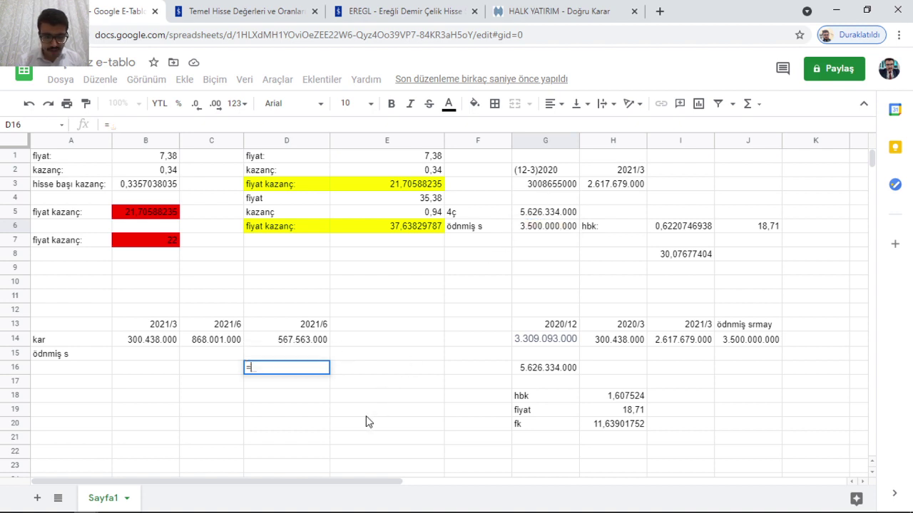
click(301, 338)
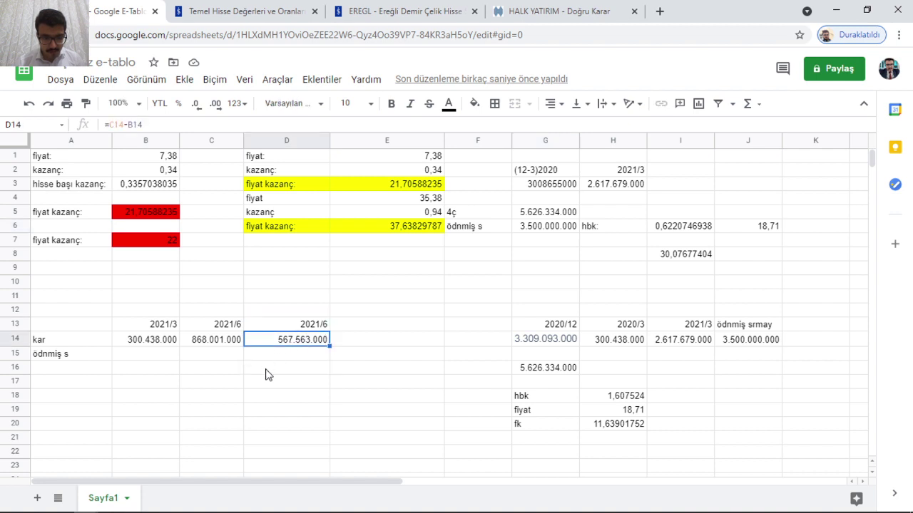
- In D16, divide the quarterly profit in D14 by the paid-in capital in G6, and compare with Halk Yatırım's Hisse Başı Kâr for EREGL
click(268, 369)
text(=)
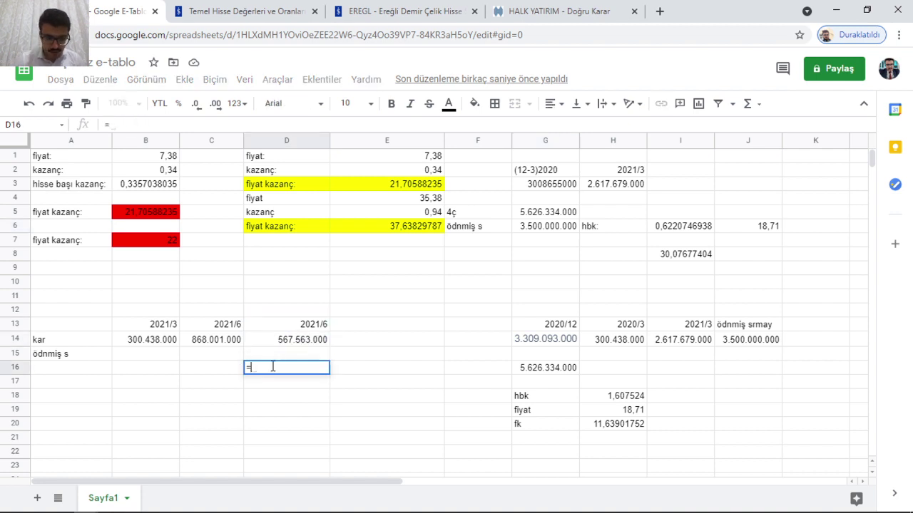
click(300, 340)
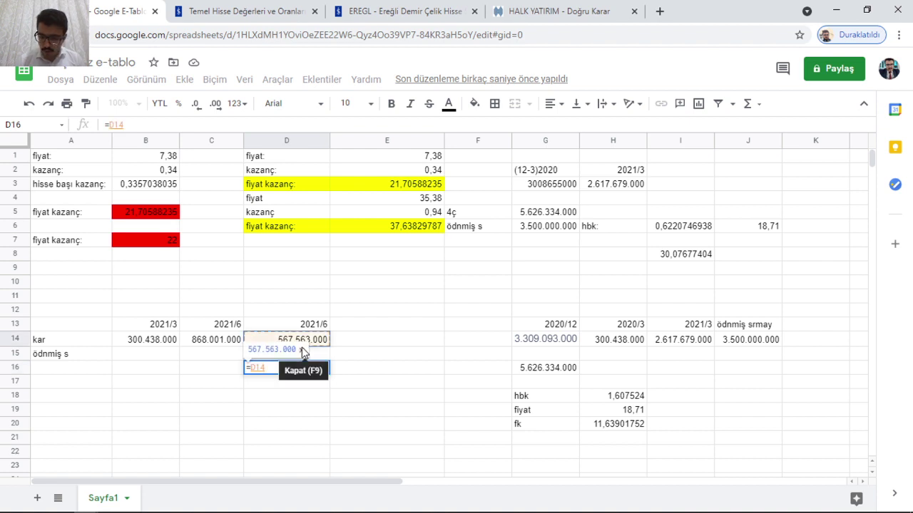
text(/)
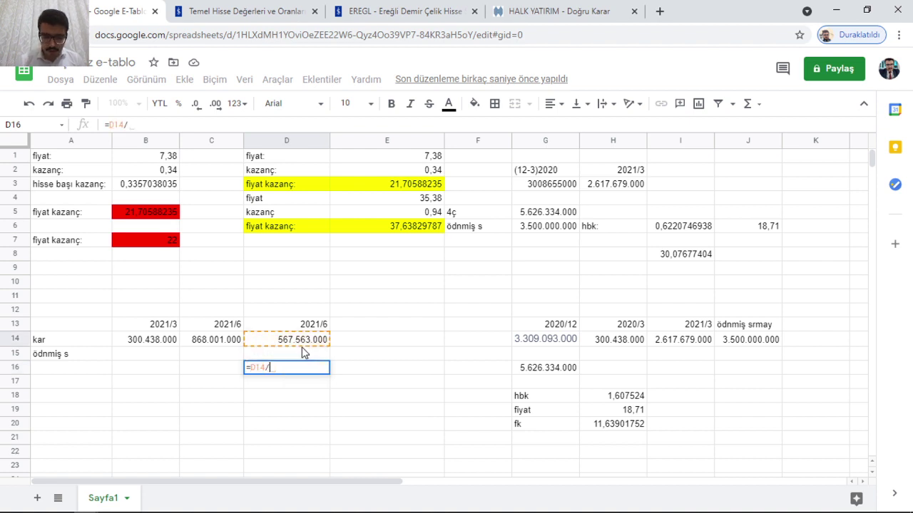
click(525, 235)
key(Return)
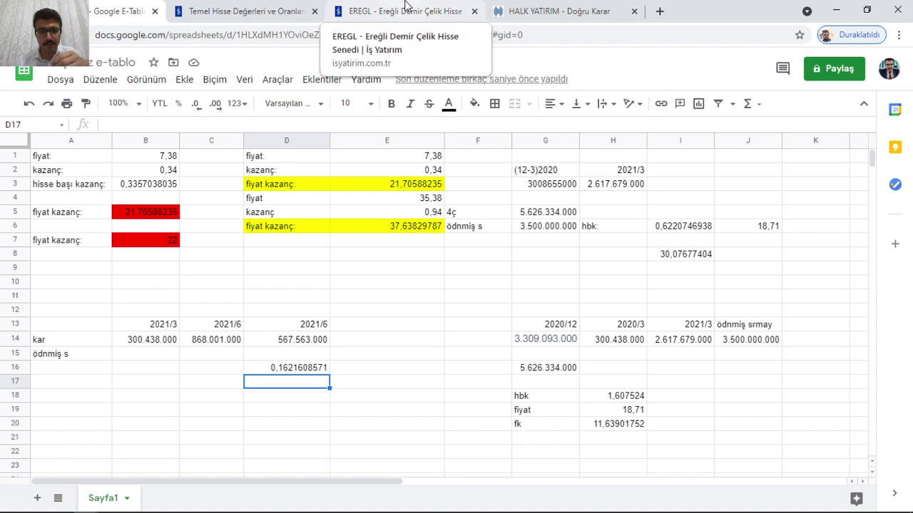
click(556, 11)
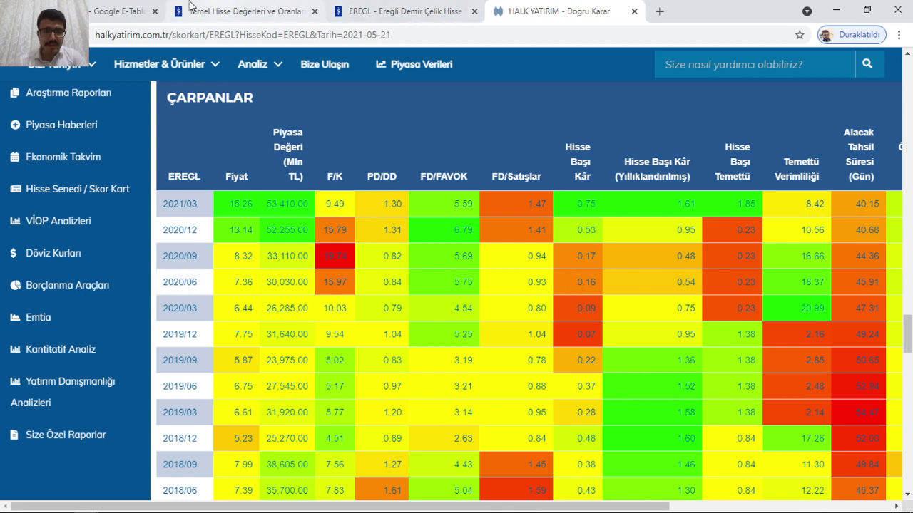
click(100, 9)
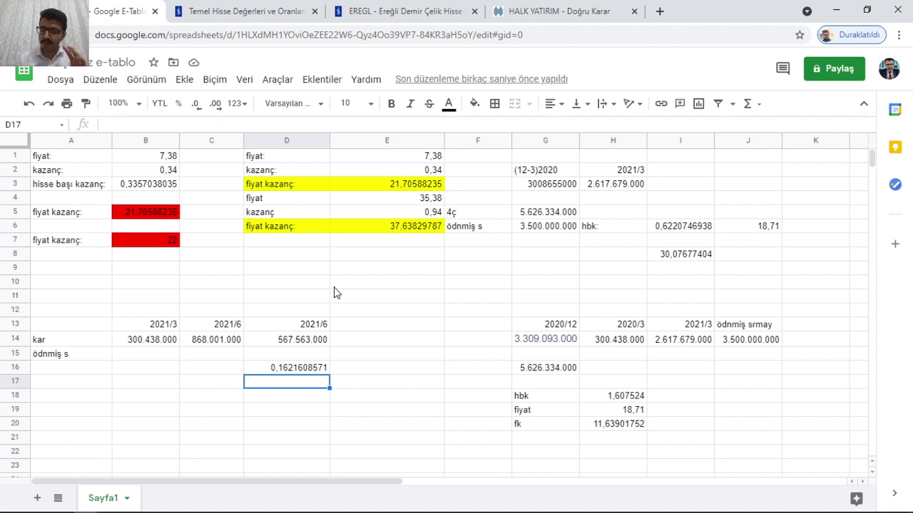
- On İş Yatırım's Hisse Değerleri ve Oranları page, filter the stocks by the sub-sector Demir-Çelik Temel
click(281, 9)
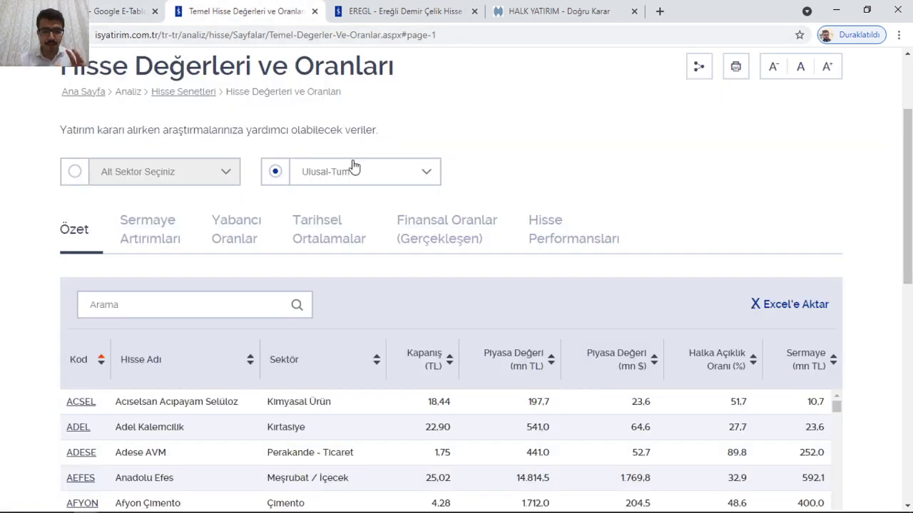
click(195, 174)
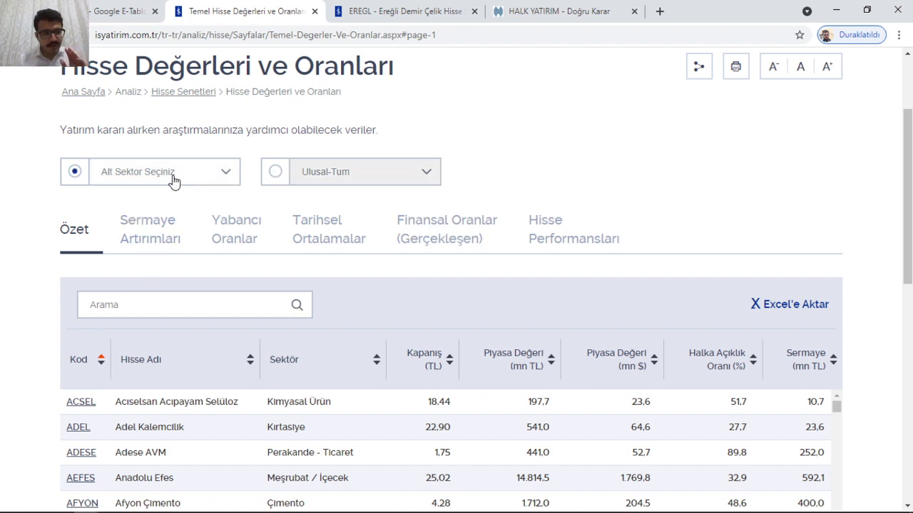
click(173, 182)
scroll(135, 307, down, 3)
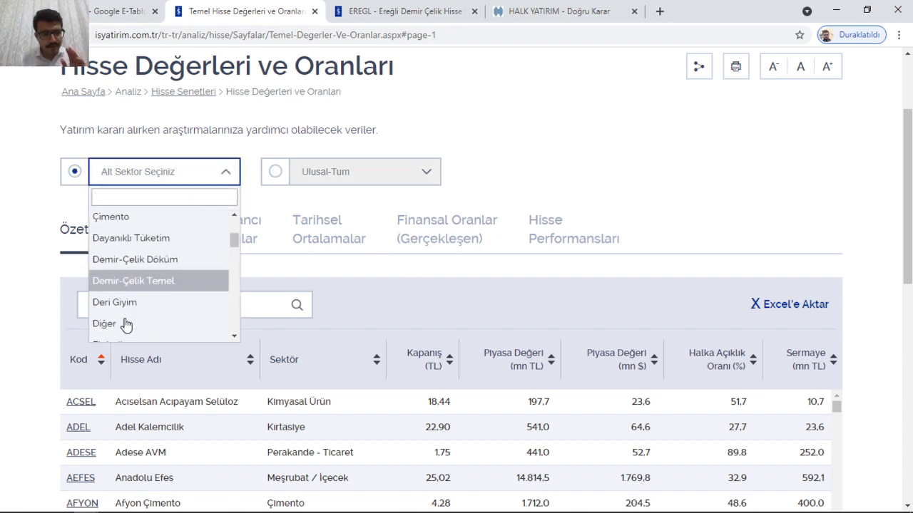
click(158, 282)
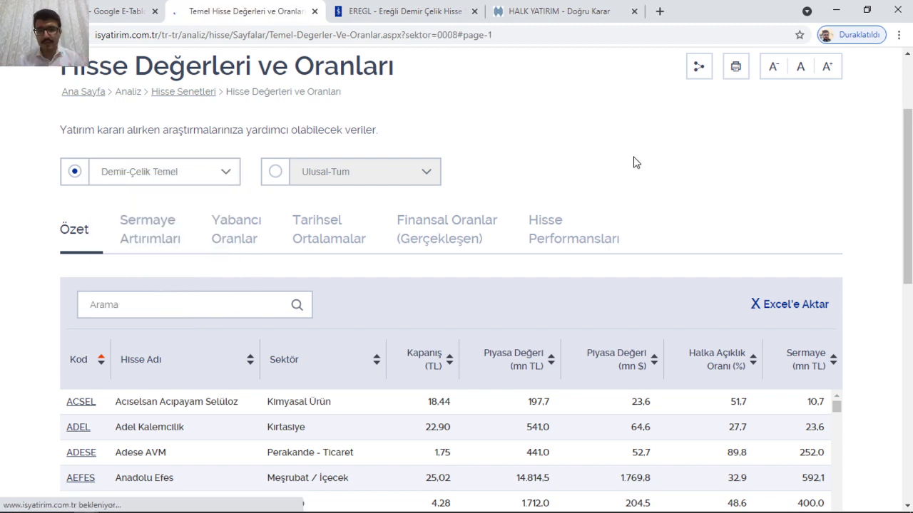
- Show the sector's Finansal Oranlar (Gerçekleşen) table and sort it by F/K in ascending order
scroll(470, 310, down, 1)
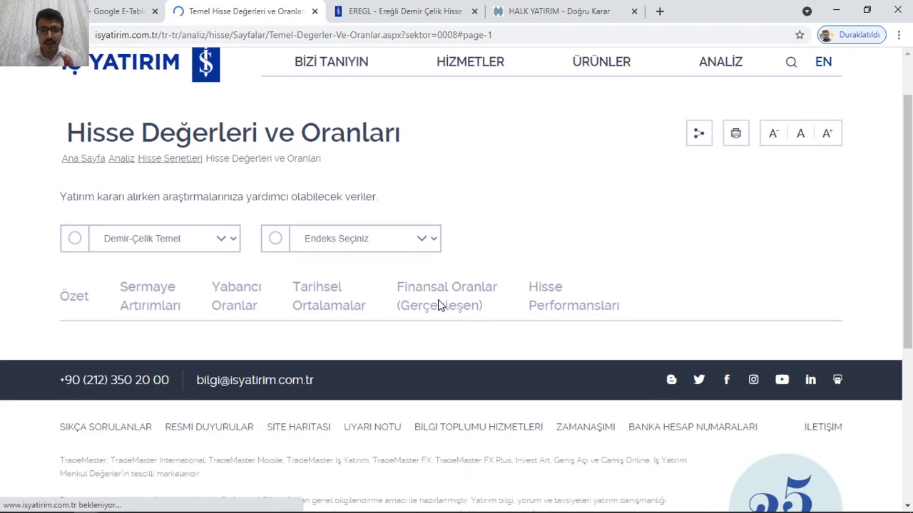
click(436, 311)
scroll(708, 238, down, 5)
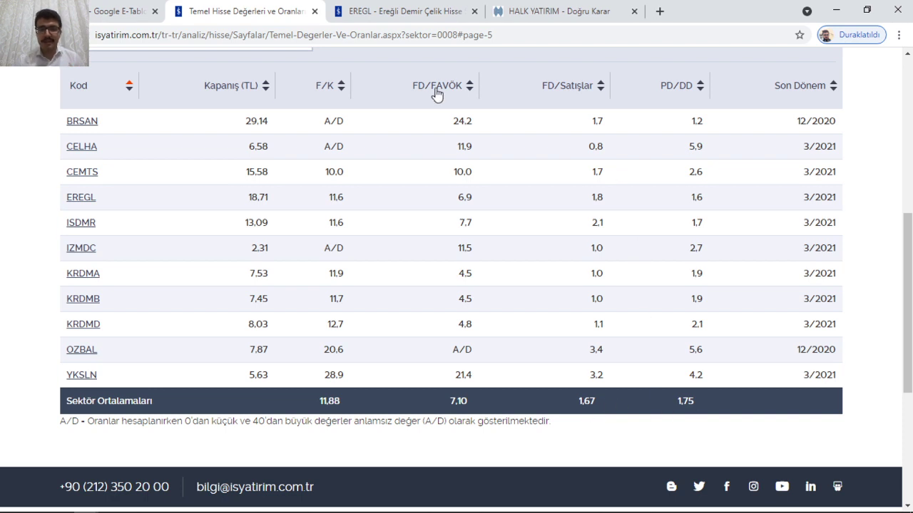
click(340, 88)
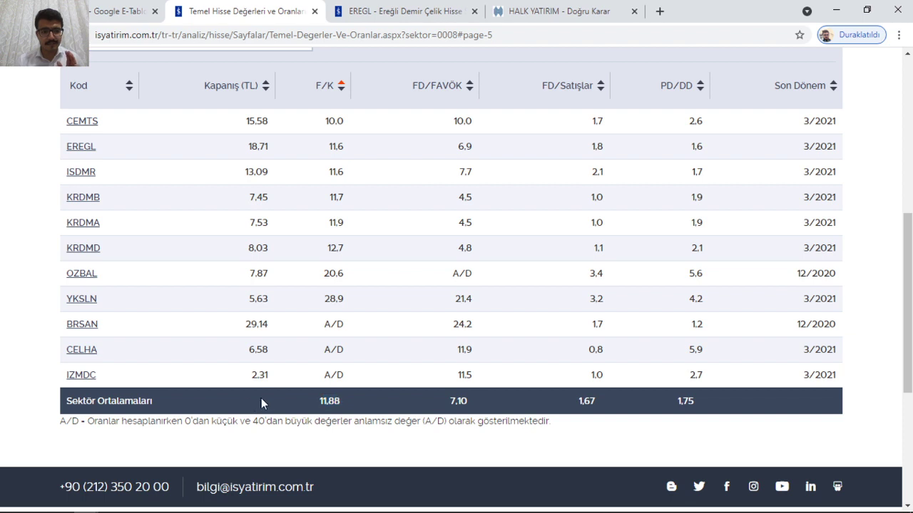
- Examine the F/K values of the steel companies, including the A/D entries for BRSAN and CELHA
click(322, 183)
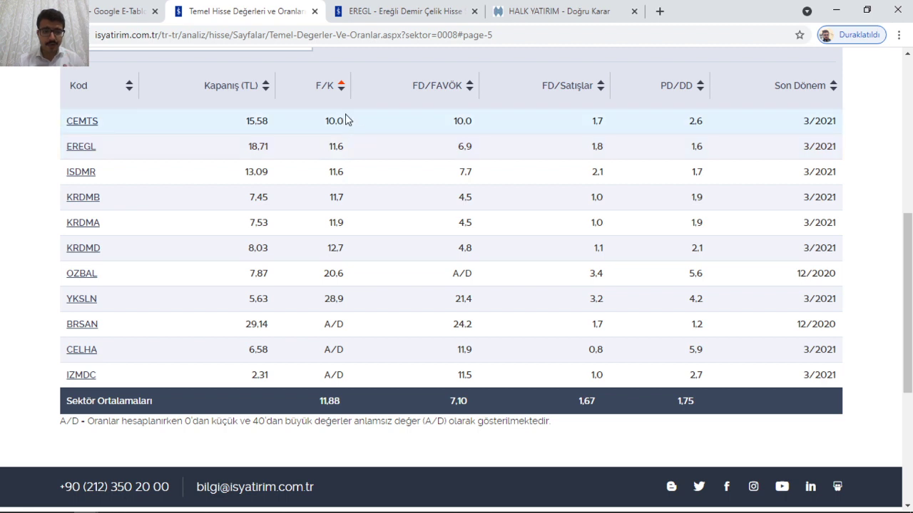
drag(351, 227, 320, 225)
click(320, 225)
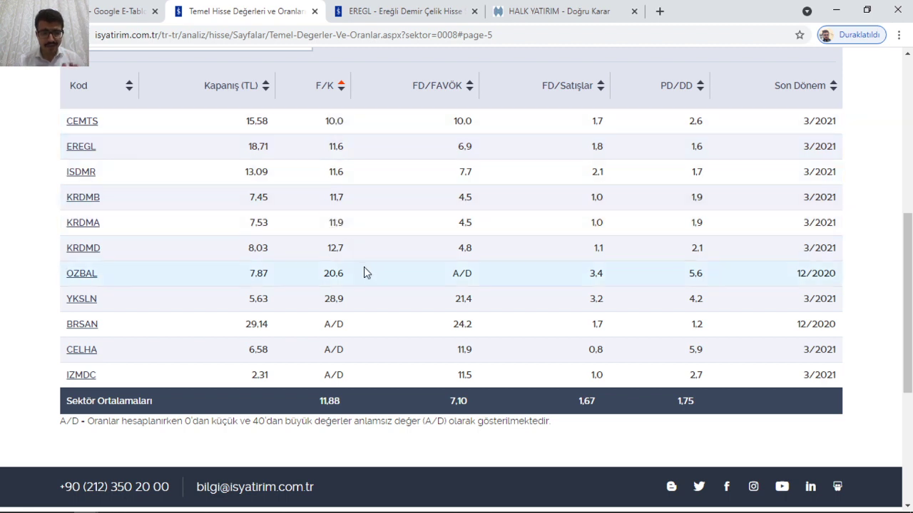
drag(350, 326, 322, 326)
drag(343, 355, 306, 361)
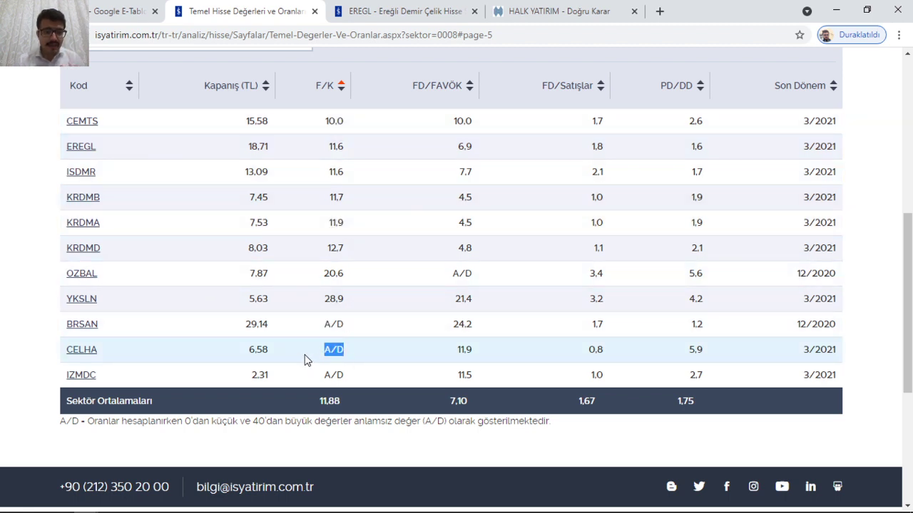
- Switch back to the Google Sheets spreadsheet and calculate 119 divided by 8 in cell C18
click(346, 383)
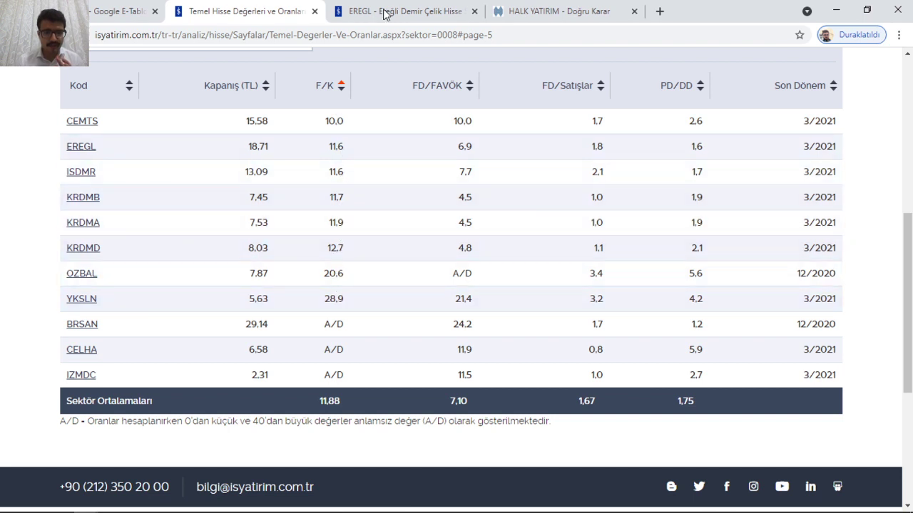
click(125, 6)
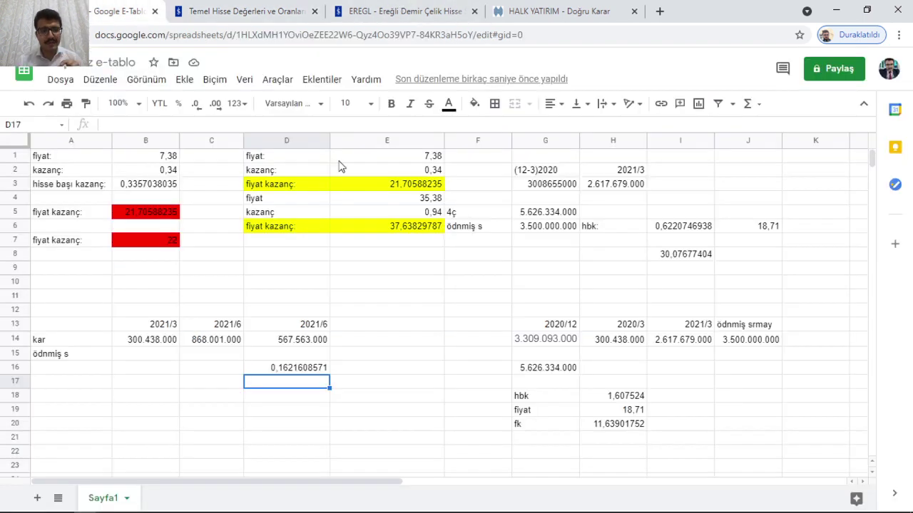
click(204, 395)
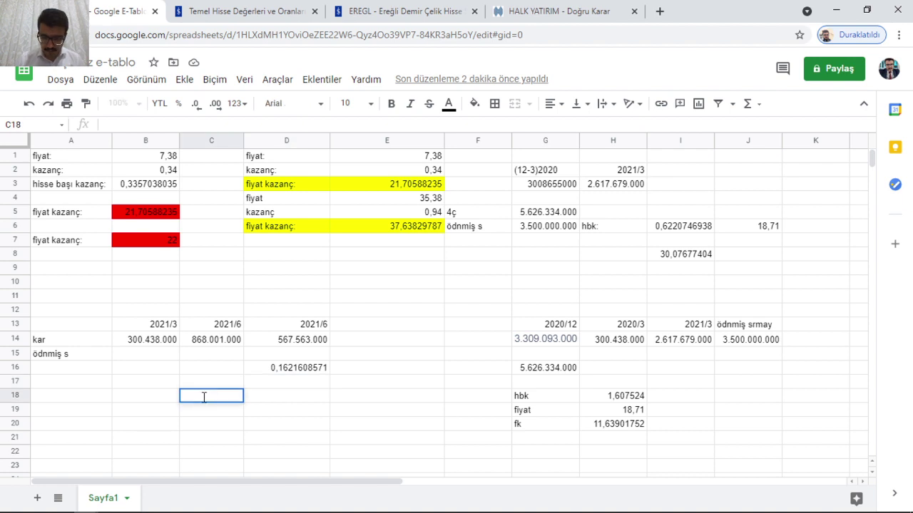
text(=119/8)
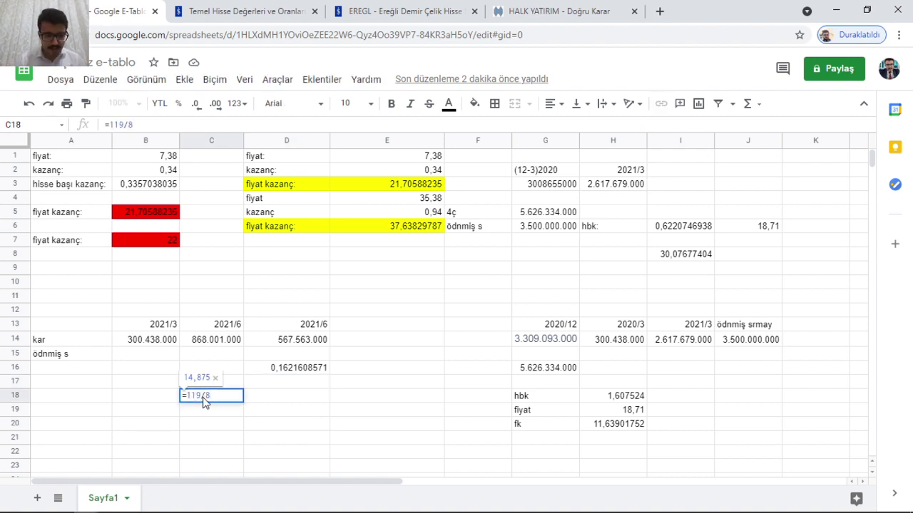
key(Return)
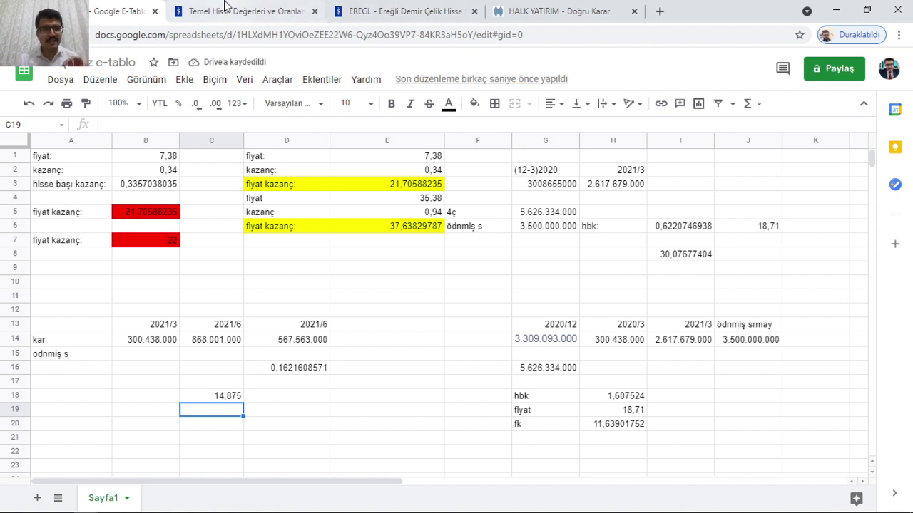
- On İş Yatırım's steel-sector ratios table, compare the F/K values of the stocks from CEMTS to KRDMD with CELHA's A/D entry
click(322, 10)
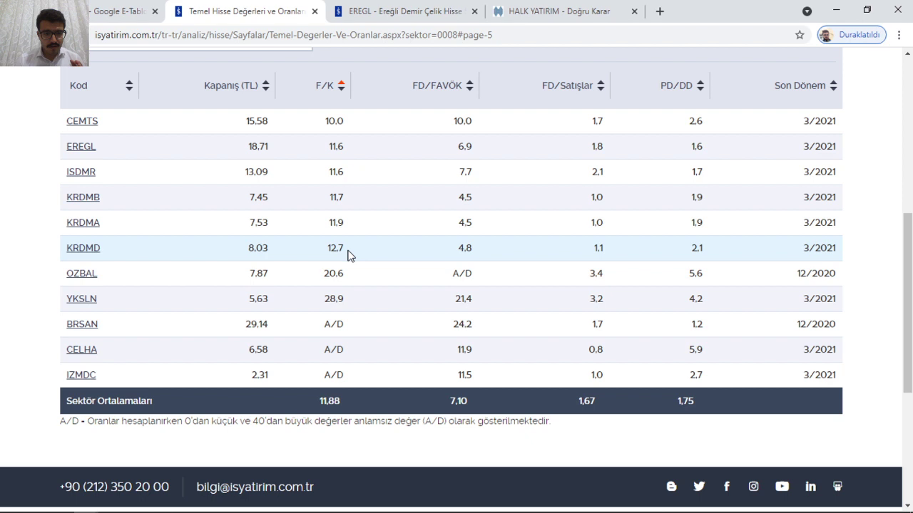
drag(349, 255, 71, 117)
click(110, 146)
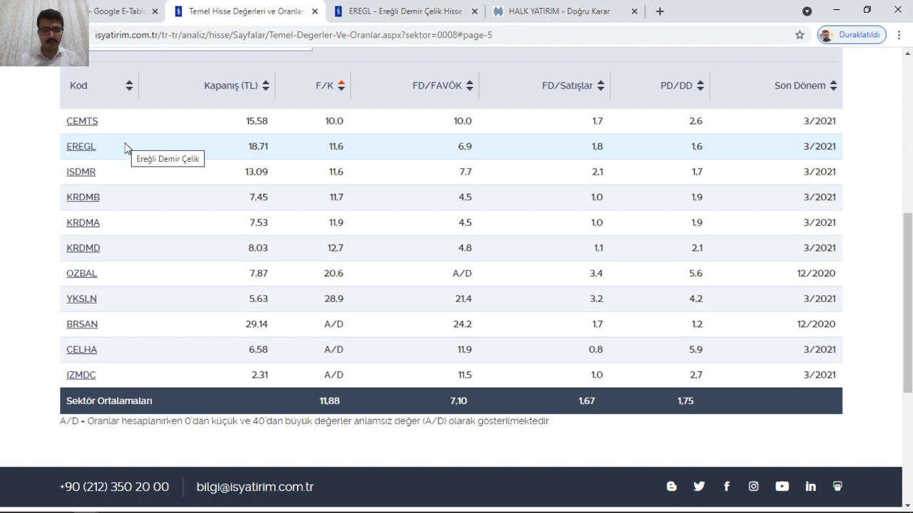
drag(351, 258, 300, 225)
click(300, 225)
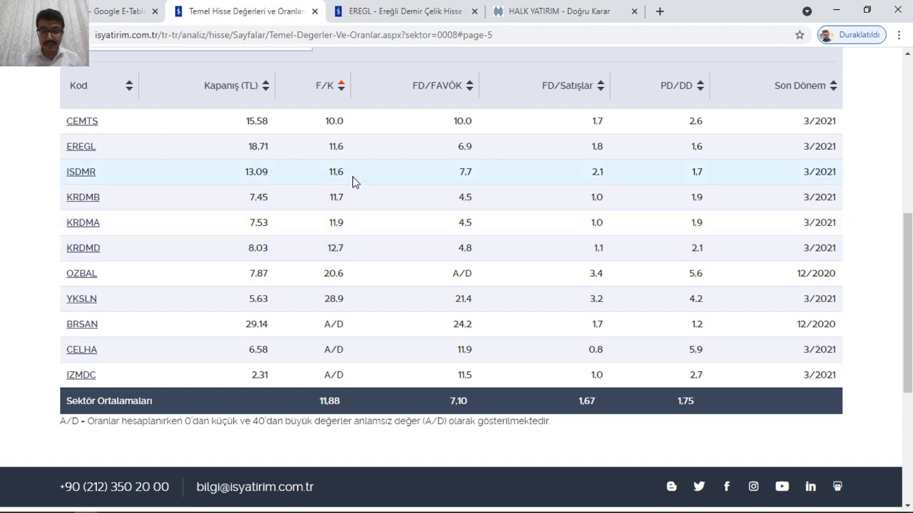
click(310, 171)
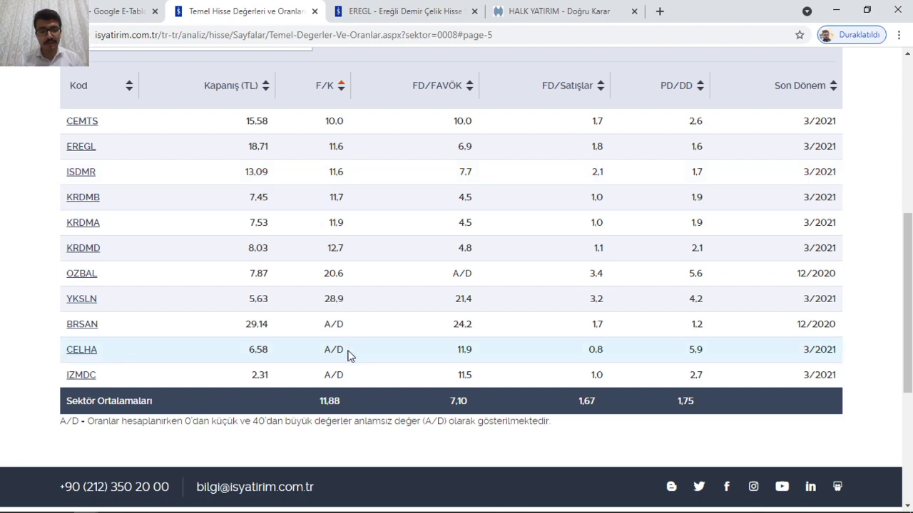
drag(353, 357, 319, 350)
click(301, 347)
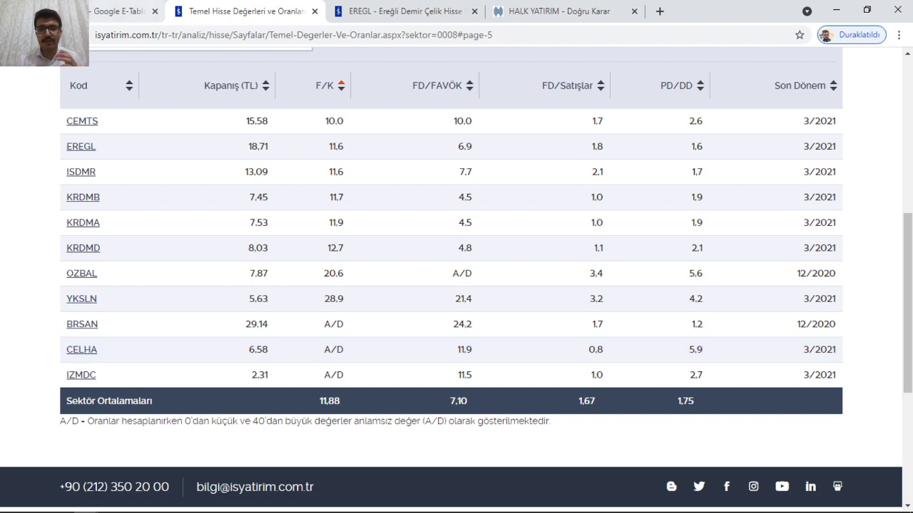
click(118, 11)
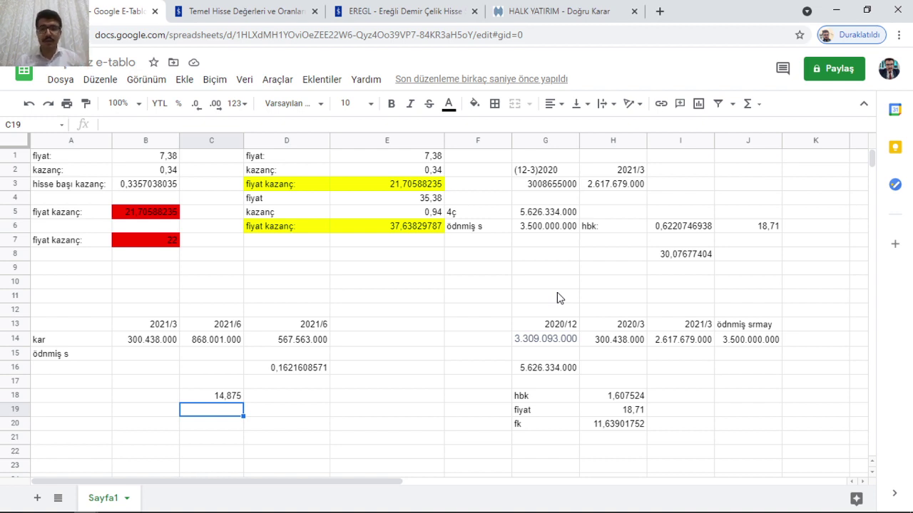
click(264, 11)
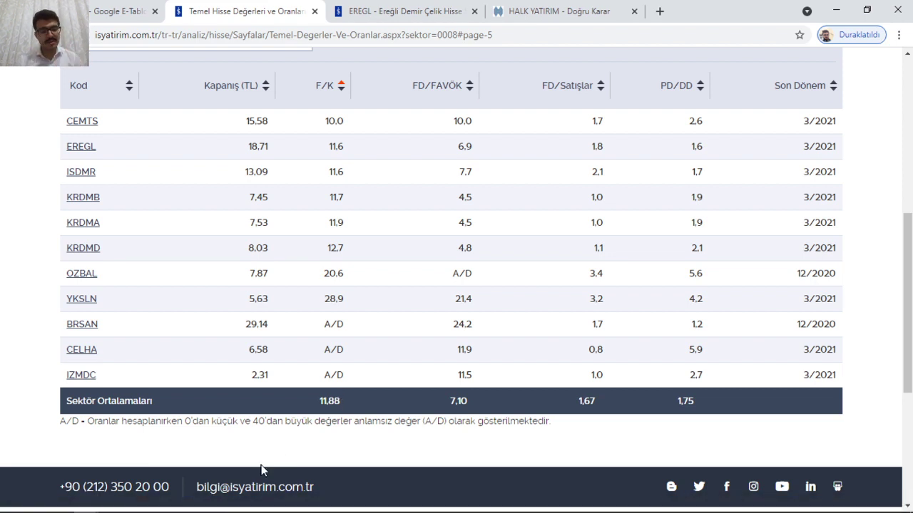
click(119, 505)
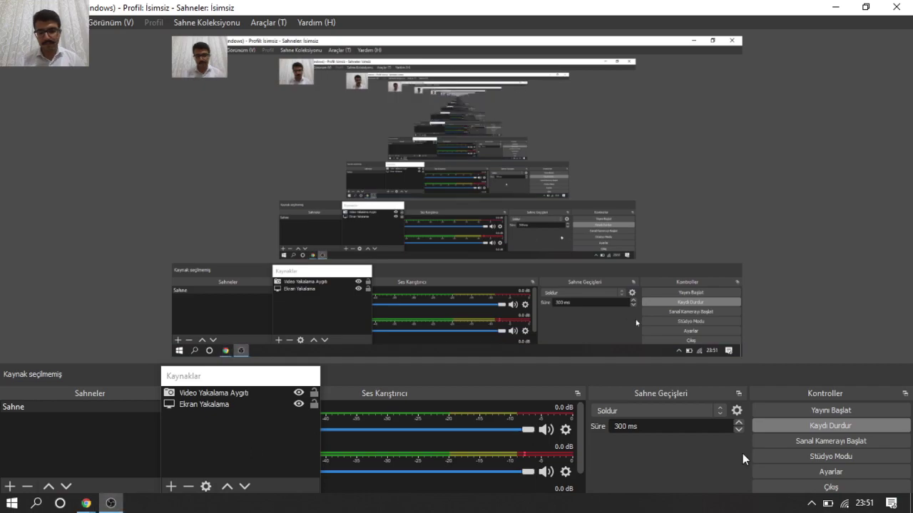